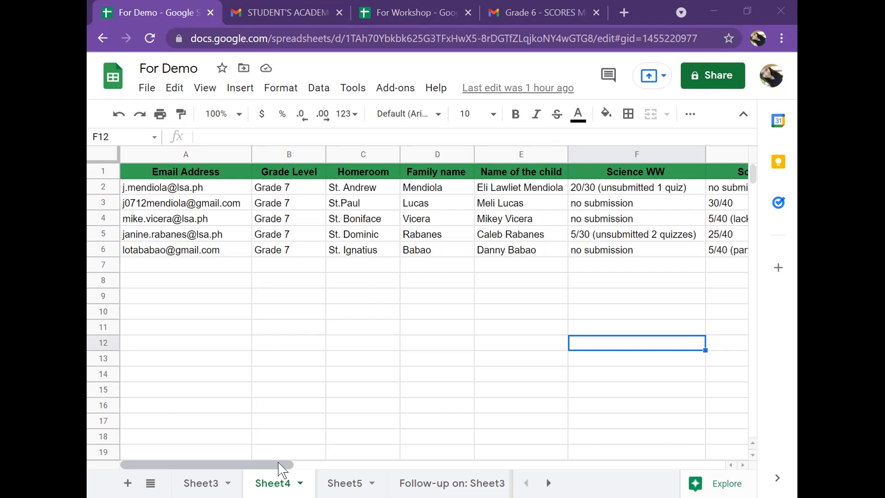
Scroll across the Sheet4 student data columns and select the Family name header.
left_click_drag(279, 463, 362, 470)
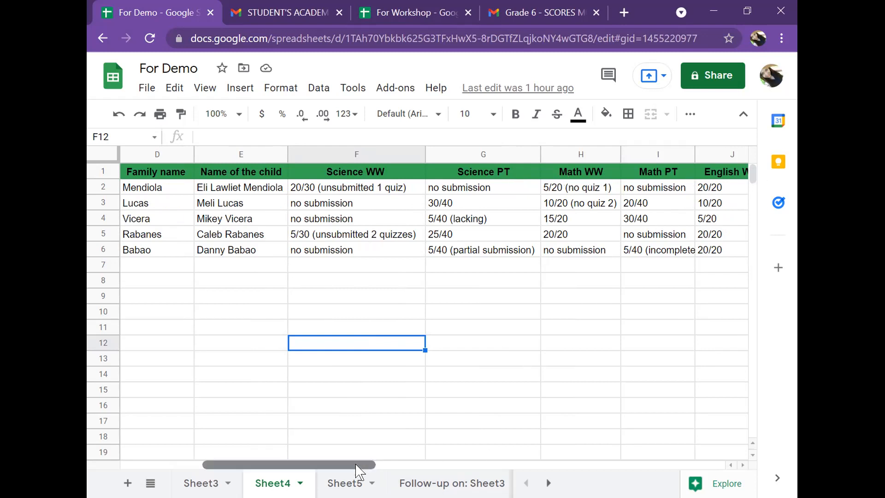
left_click_drag(358, 466, 285, 467)
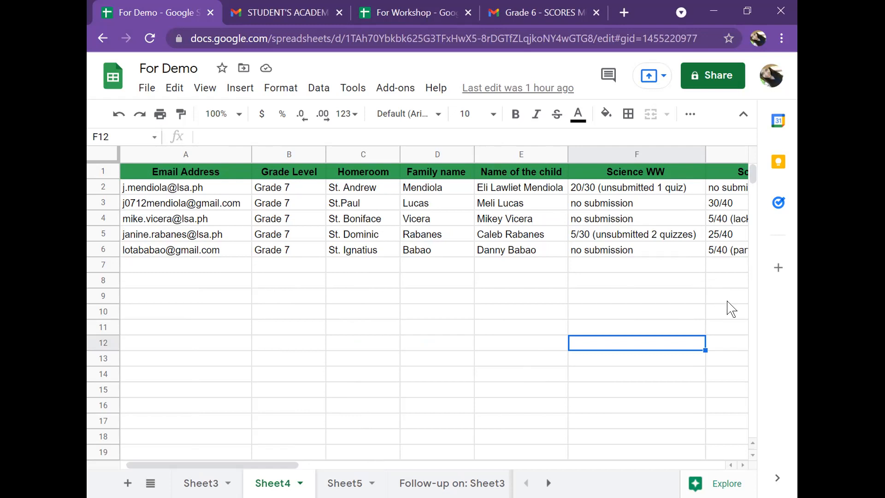
left_click_drag(281, 465, 289, 465)
left_click(454, 181)
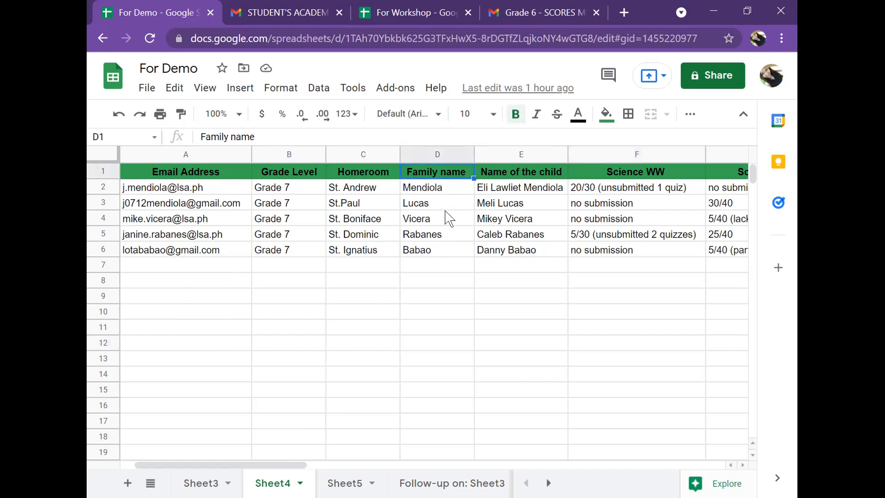
left_click_drag(292, 466, 323, 466)
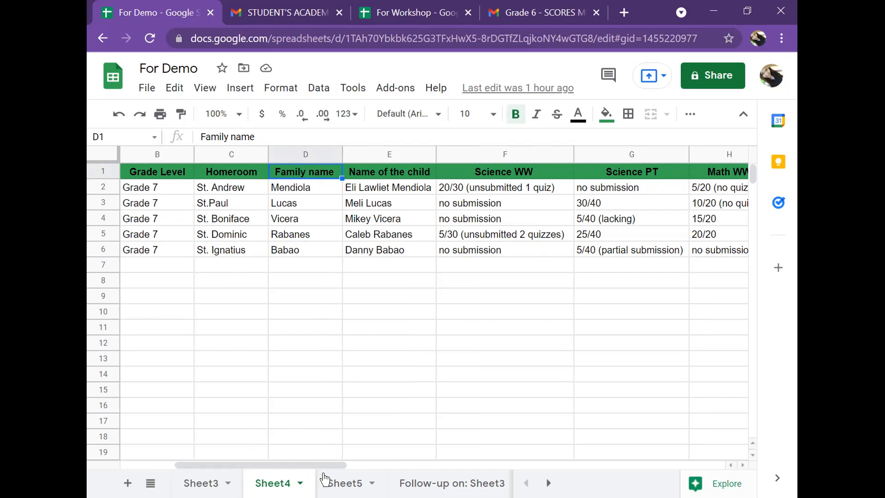
left_click_drag(337, 466, 251, 464)
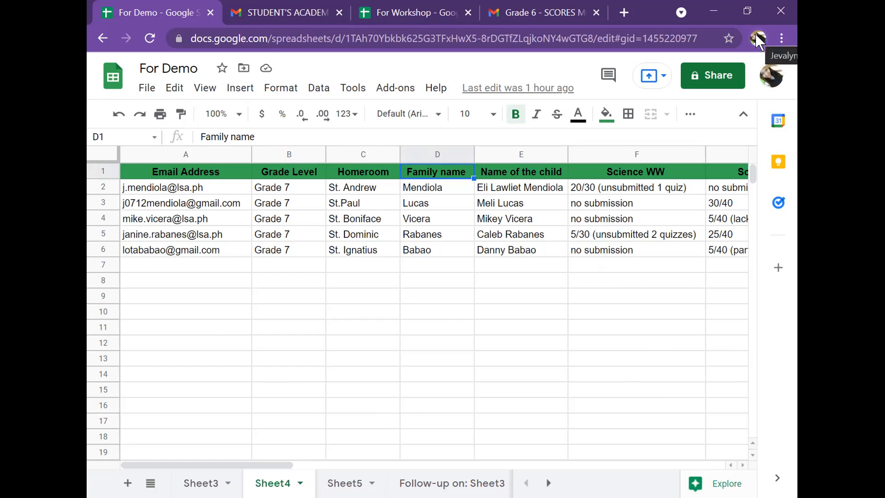
left_click(781, 38)
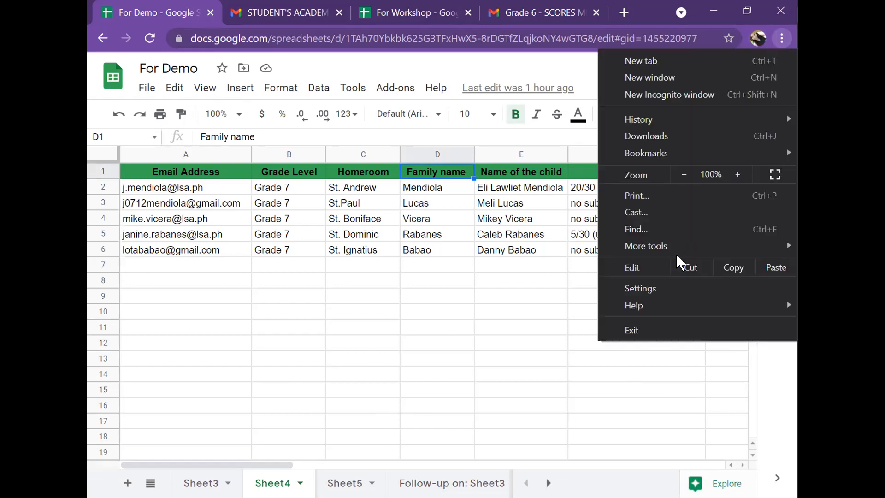
left_click(757, 39)
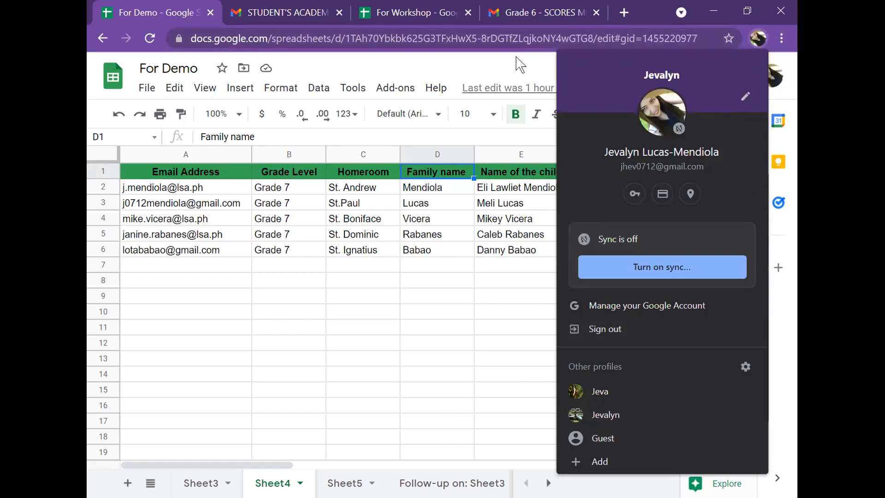
left_click(606, 385)
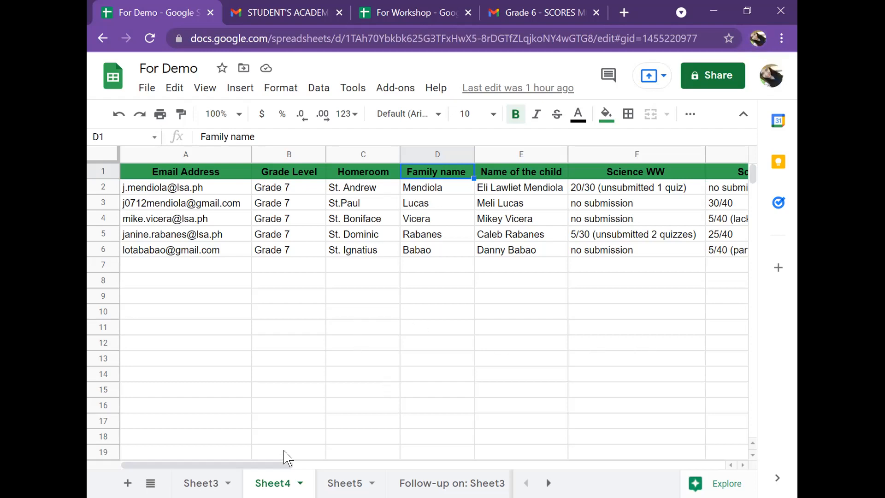
mouse_move(279, 465)
left_mouse_down()
mouse_move(318, 475)
mouse_move(272, 464)
left_mouse_up()
left_click(550, 12)
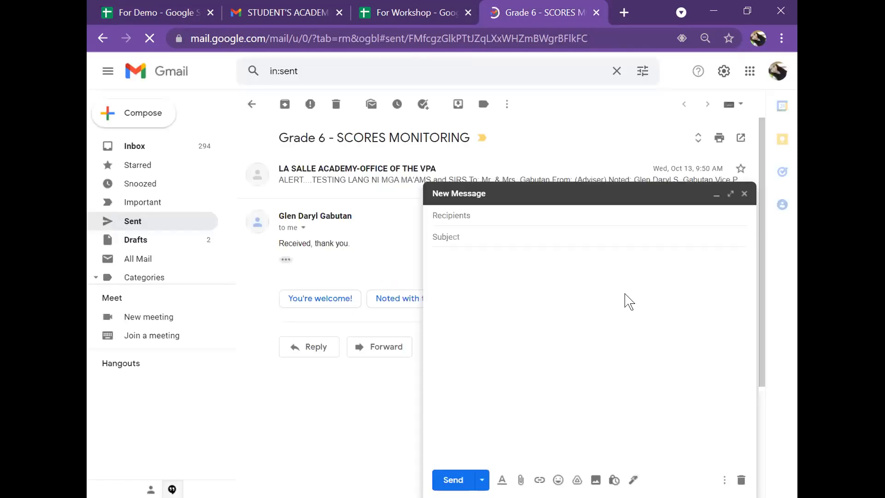
left_click(716, 194)
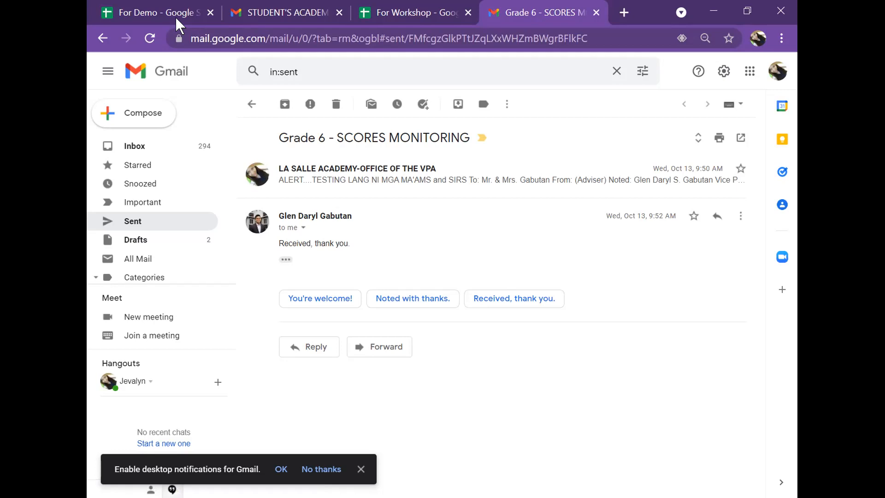
key("ctrl+1")
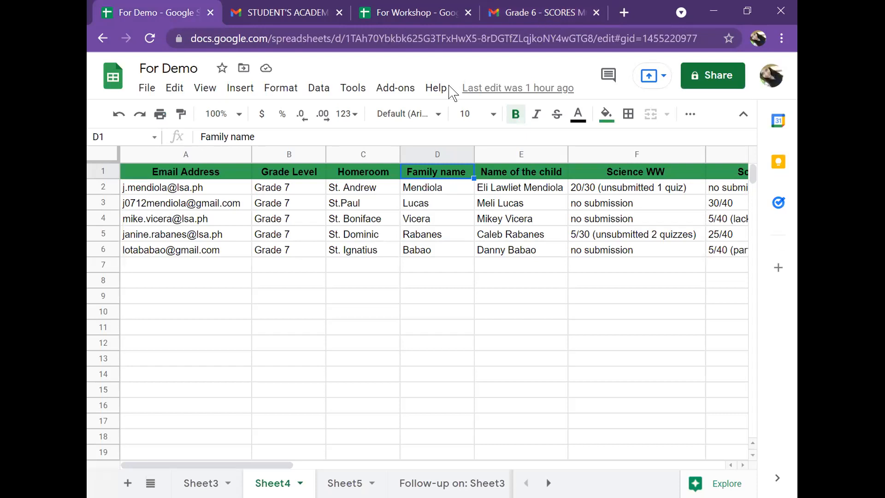
key("ctrl+4")
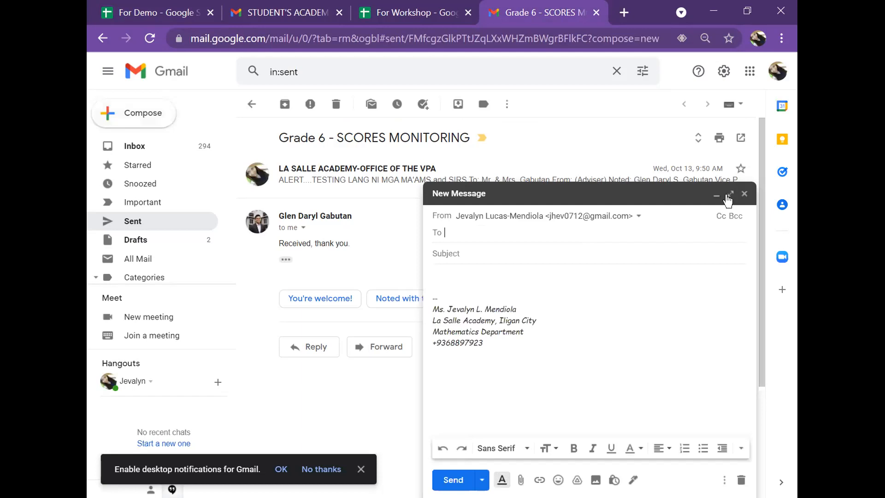
left_click(731, 195)
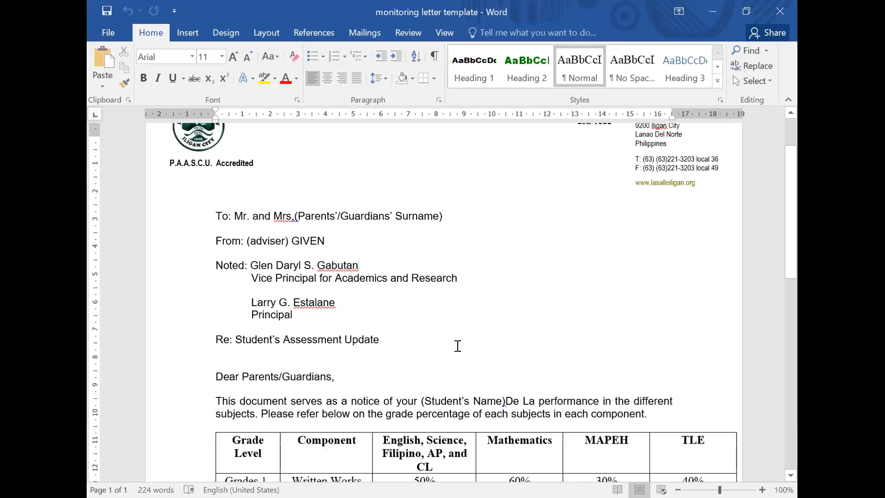
Switch to Word and scroll through the monitoring letter template document.
scroll(458, 345, "down", 3)
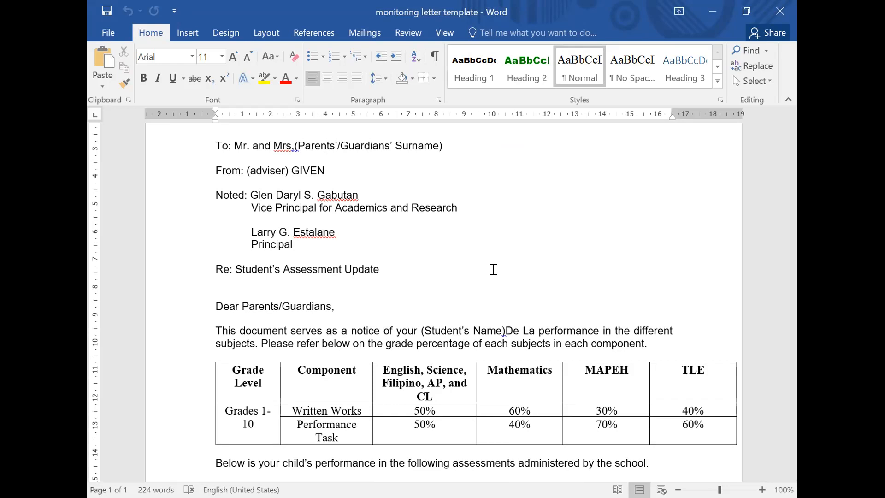
scroll(493, 269, "up", 1)
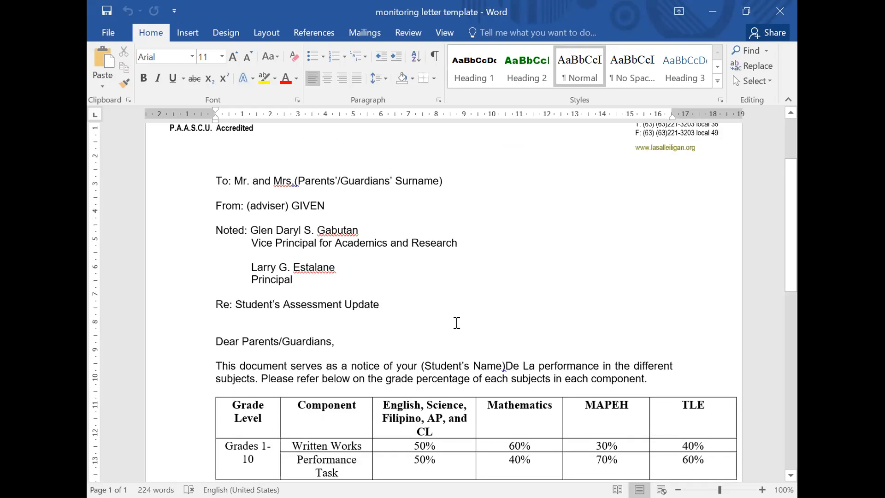
key("ctrl+shift+Home")
left_click(661, 377, "shift")
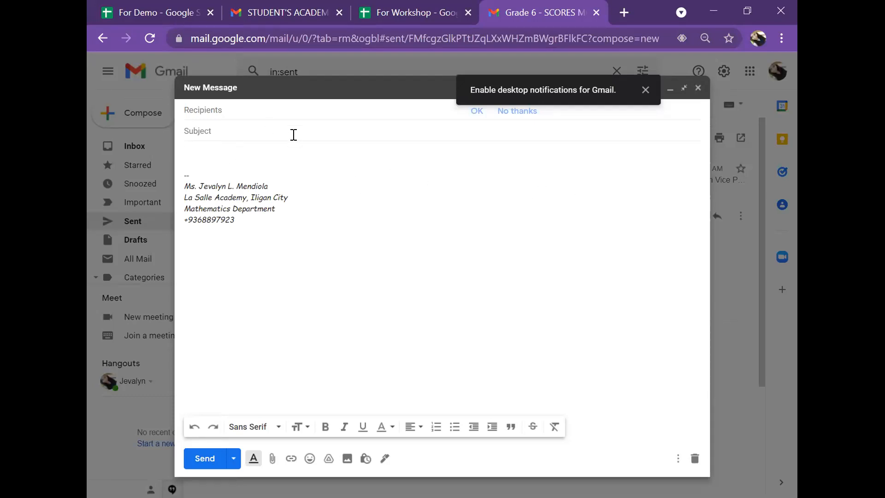
Close the blank message and open the STUDENT'S ACADEMIC PERFORMANCE UPDATE draft in full-screen view.
left_click(698, 88)
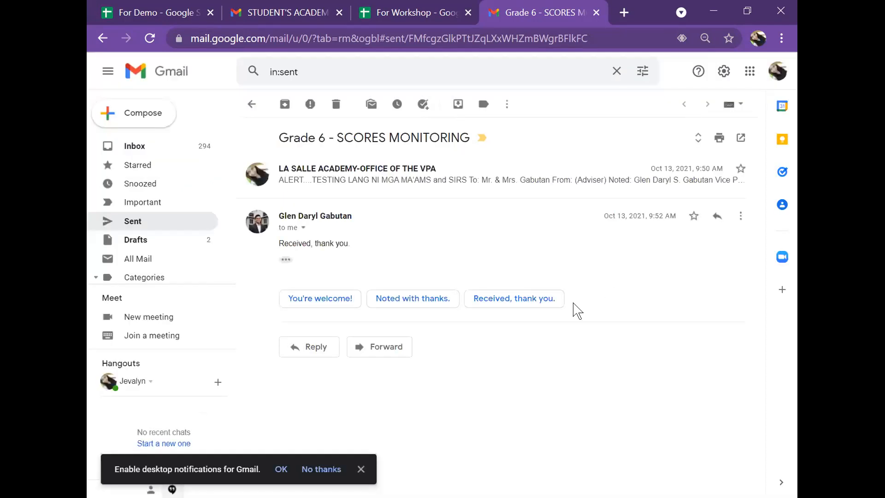
scroll(234, 161, "down", 1)
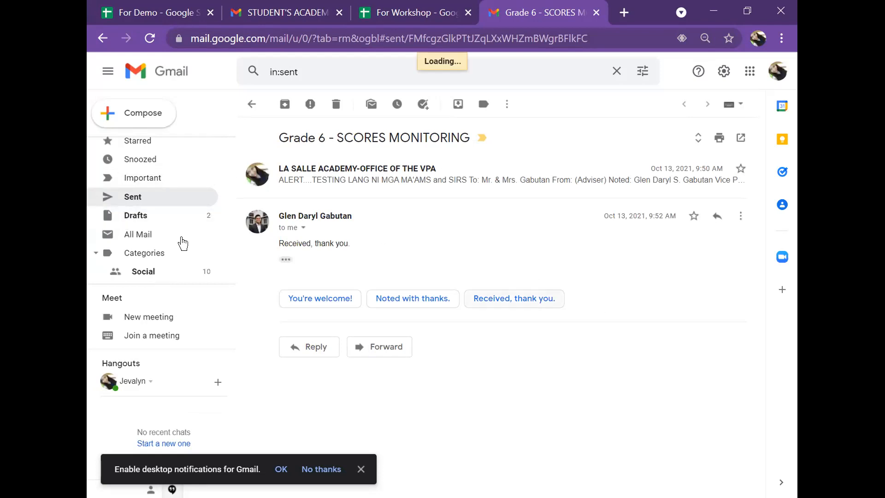
left_click(180, 215)
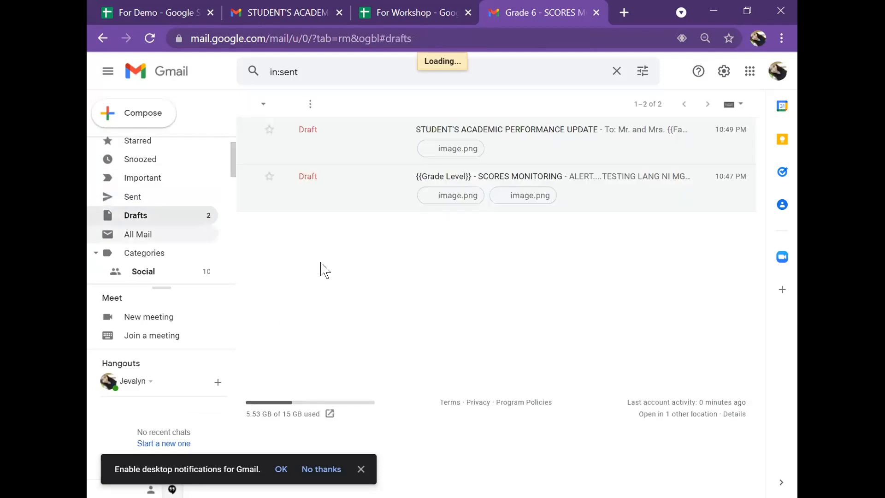
left_click(523, 139)
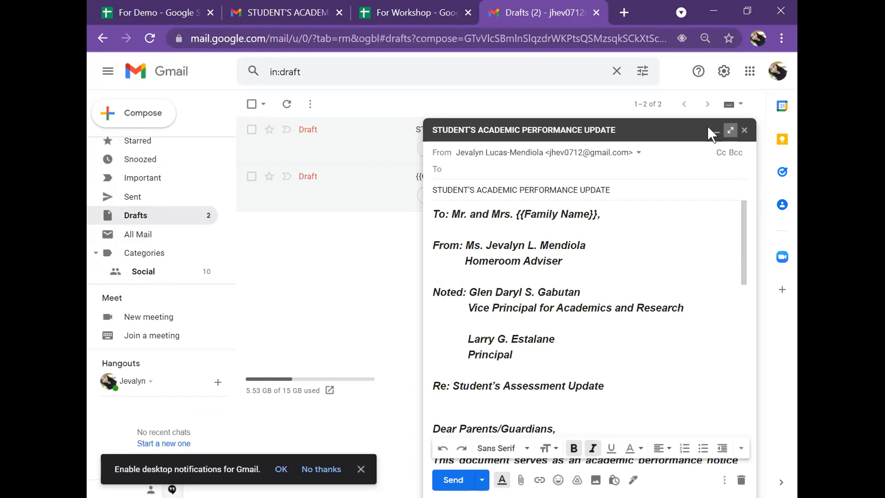
left_click(730, 130)
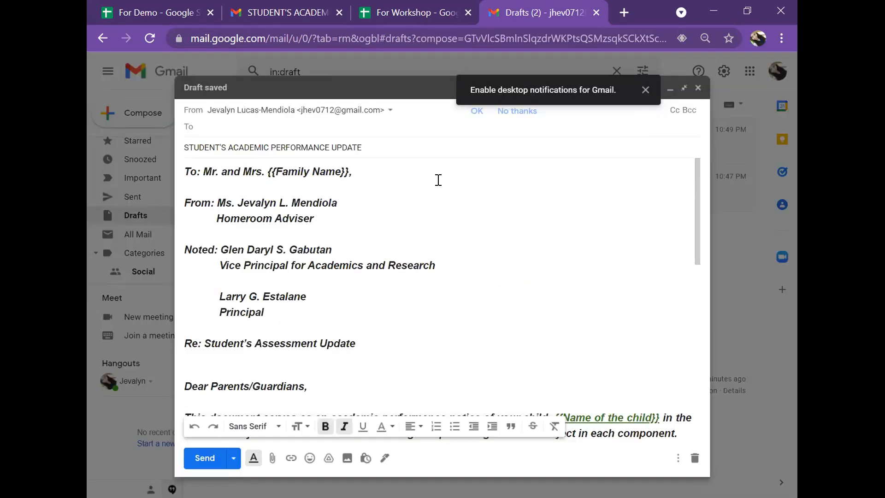
scroll(470, 275, "down", 2)
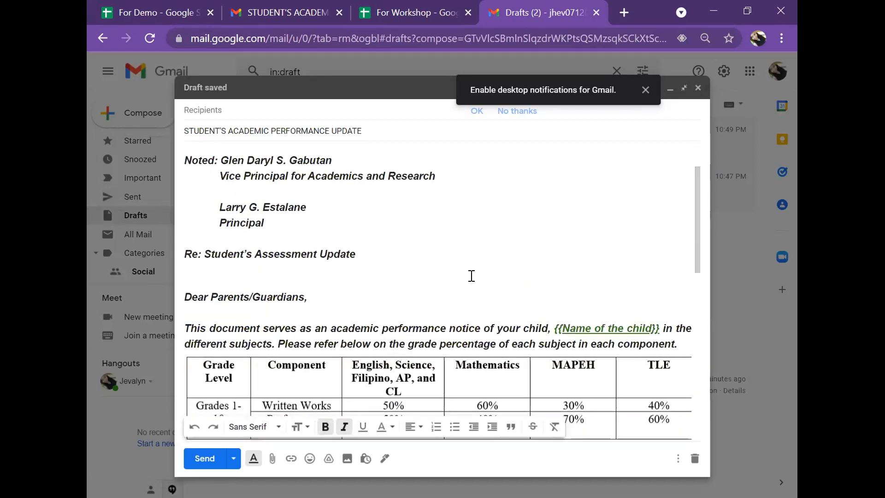
scroll(471, 275, "up", 2)
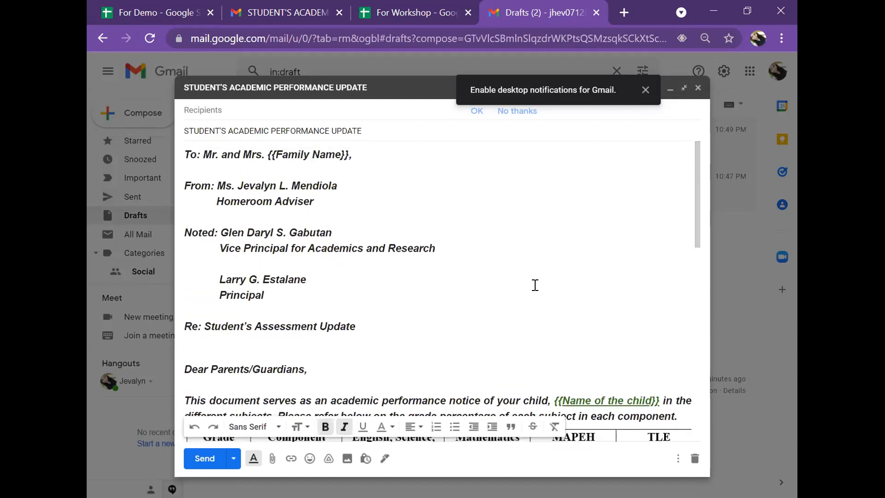
Highlight the Family Name placeholder inside the double braces in the draft's greeting line.
left_click_drag(187, 152, 687, 416)
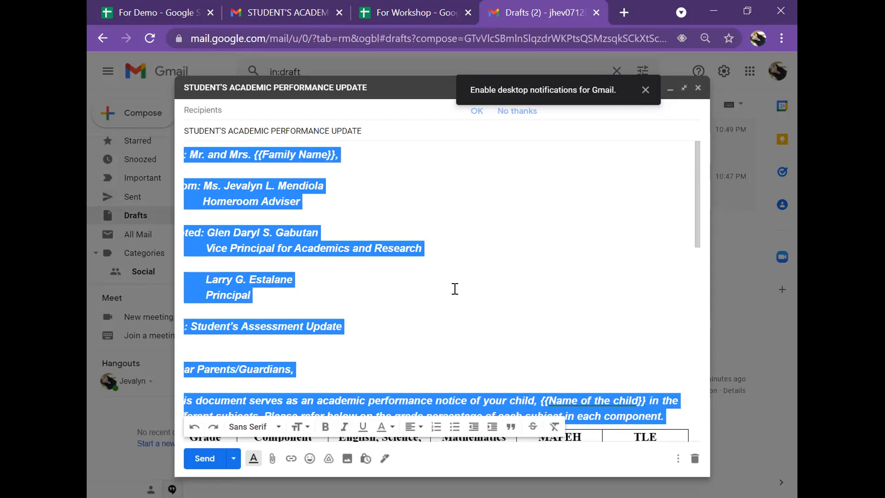
left_click(406, 183)
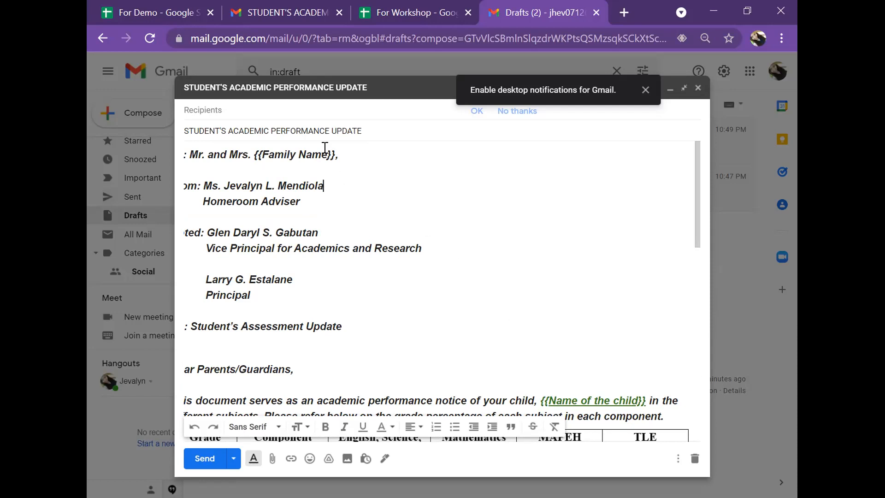
left_click_drag(338, 154, 254, 154)
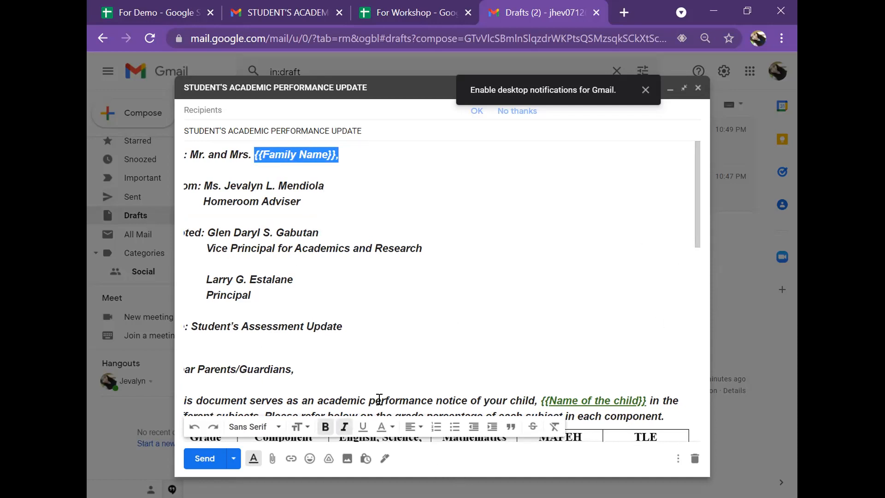
left_click(581, 306)
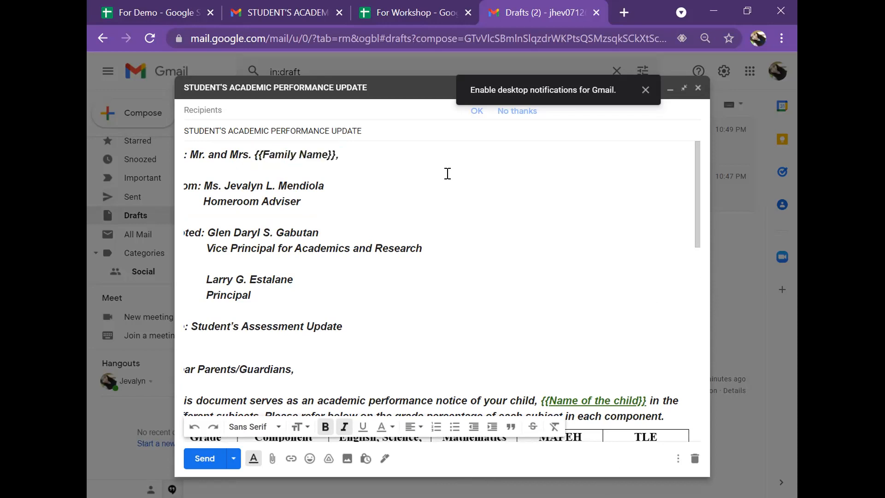
left_click(208, 155)
key("Left")
key("Left")
key("Left")
key("Left")
key("Left")
key("Left")
key("Left")
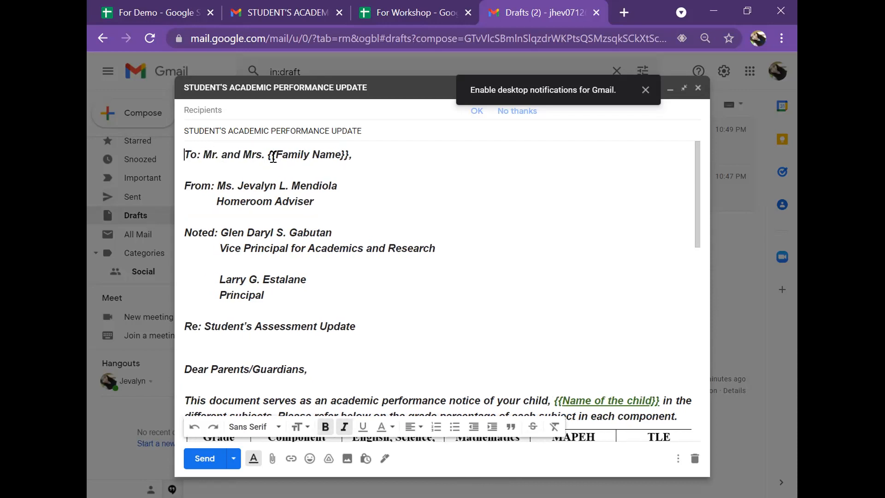
left_click_drag(275, 156, 342, 159)
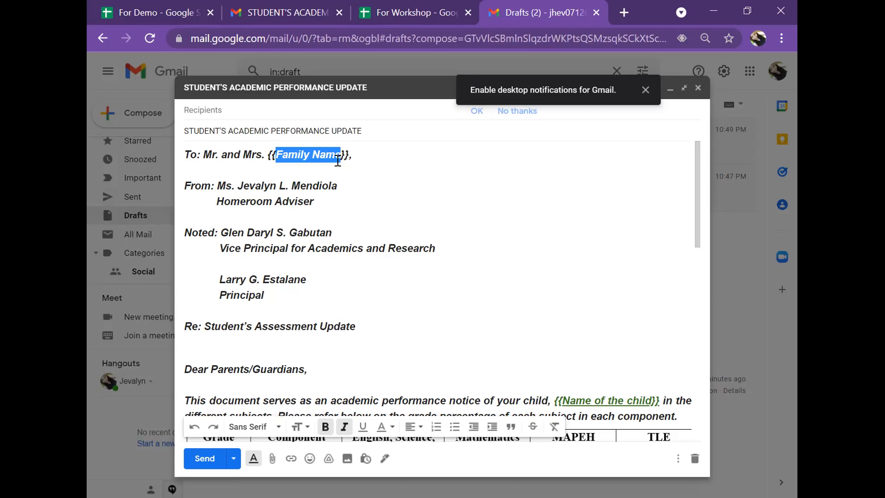
Compare the Family name column cells D2 to D6 in the spreadsheet.
left_click(192, 17)
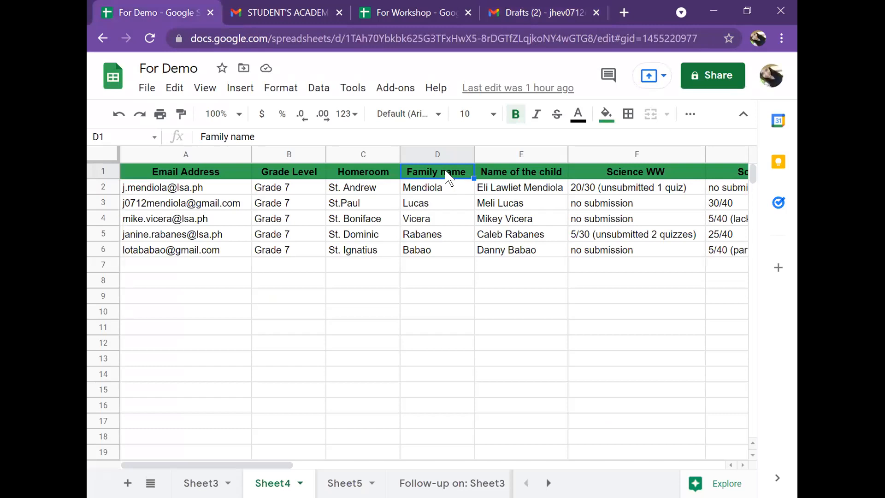
left_click(437, 189)
left_click(436, 204)
left_click(437, 220)
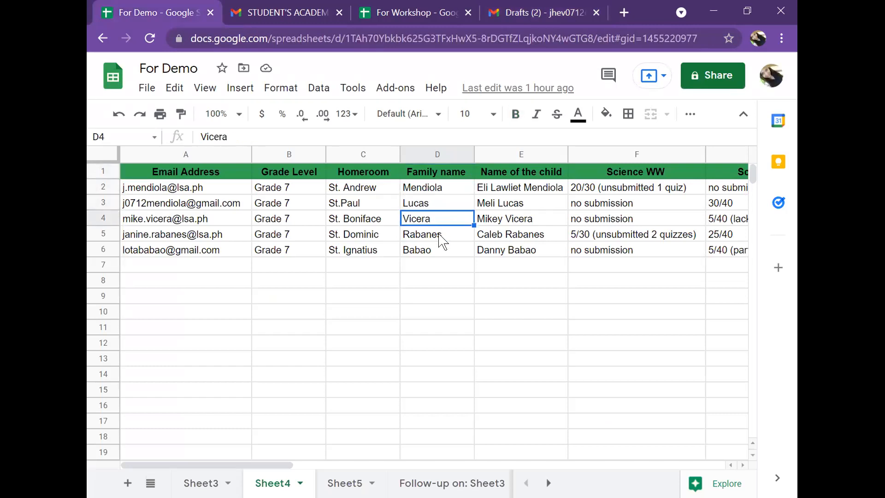
left_click(441, 236)
left_click(443, 252)
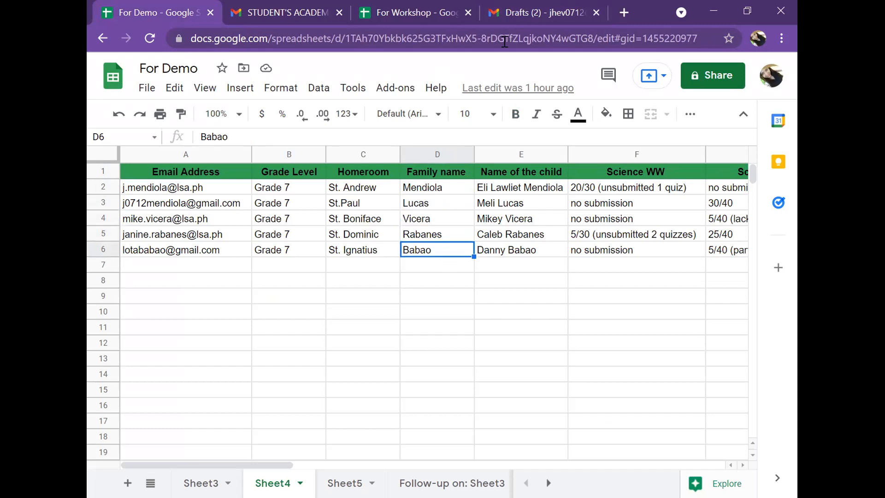
left_click(531, 13)
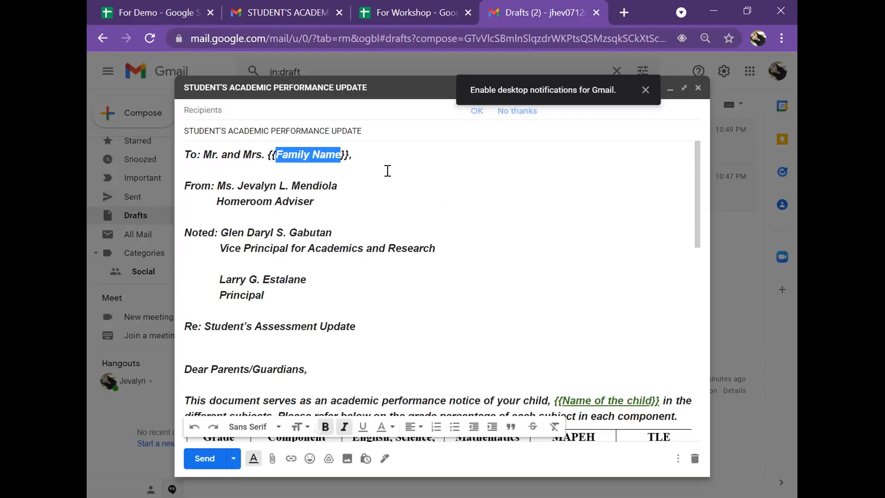
Highlight the Family Name placeholder text in the draft again.
left_click(387, 171)
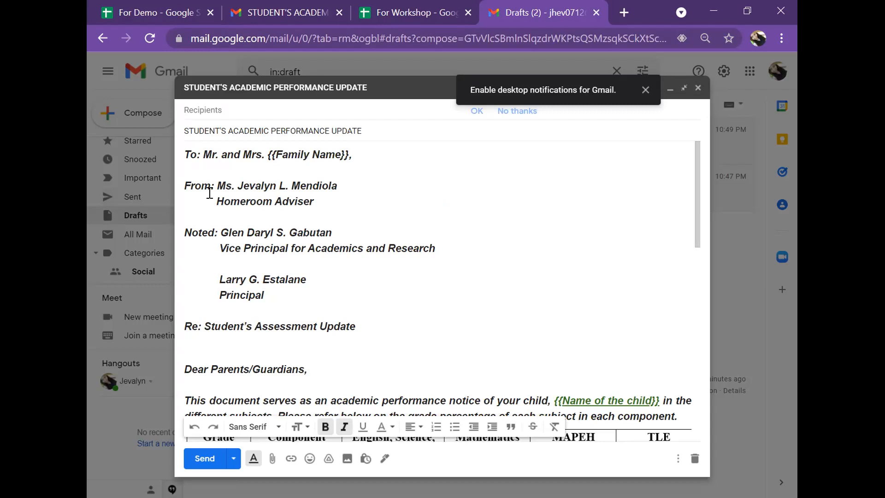
left_click_drag(342, 153, 277, 154)
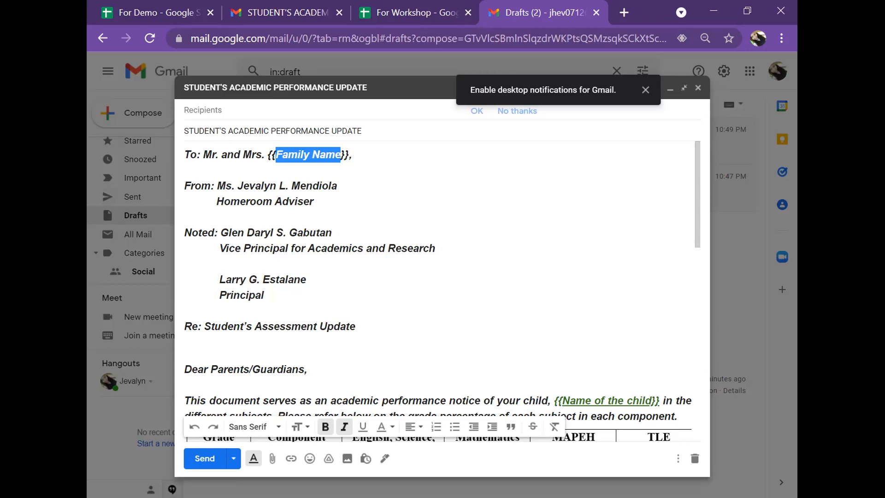
Highlight the {{Name of the child}} placeholder in the draft's opening paragraph.
scroll(547, 203, "down", 5)
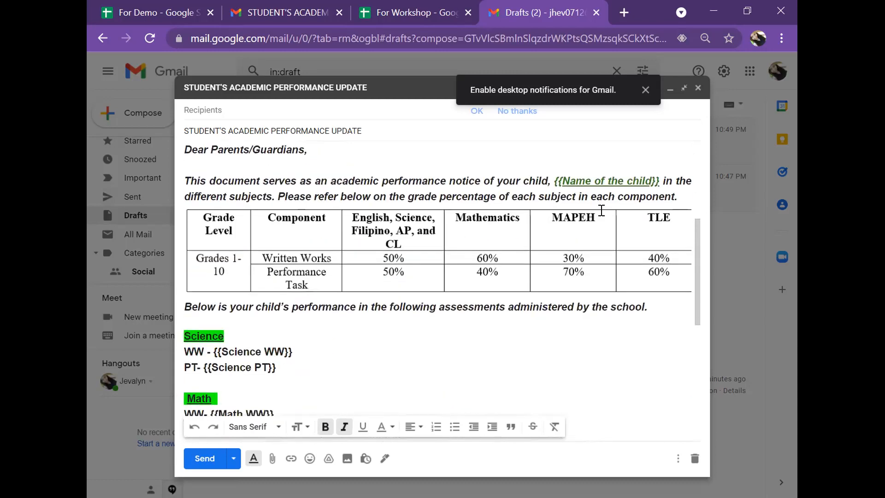
scroll(551, 188, "up", 2)
left_click(555, 253)
left_click_drag(597, 251, 658, 251)
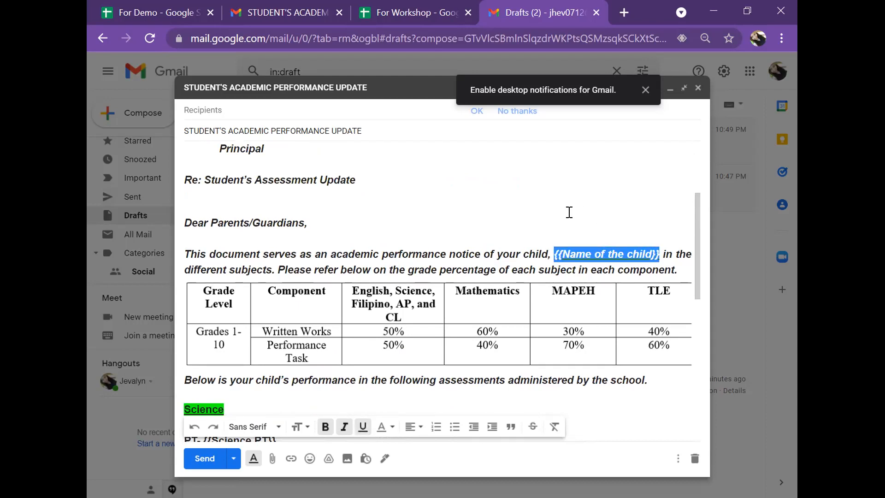
Highlight the {{Science WW}} placeholder under the Science heading of the draft.
scroll(696, 217, "down", 1)
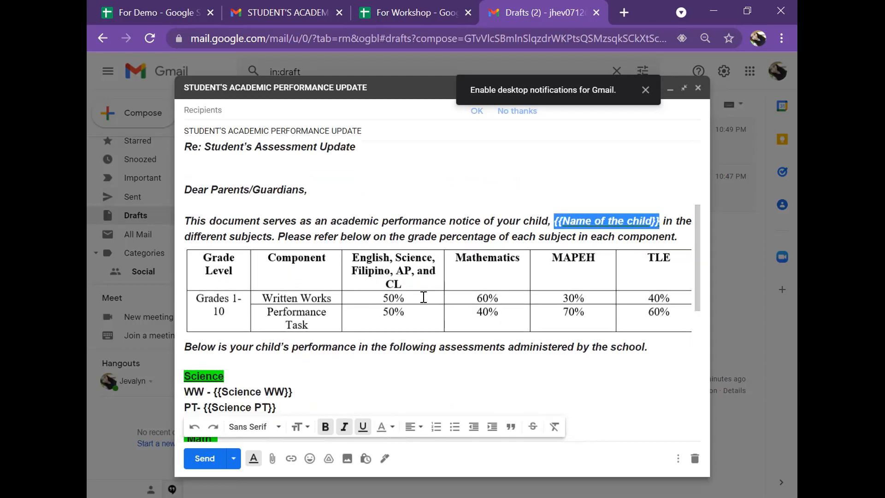
scroll(423, 297, "down", 3)
left_click(365, 255)
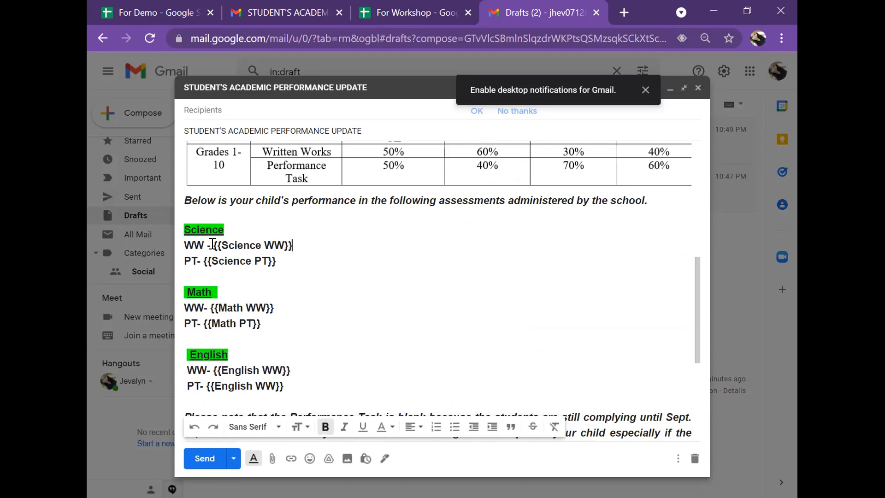
left_click_drag(212, 244, 293, 247)
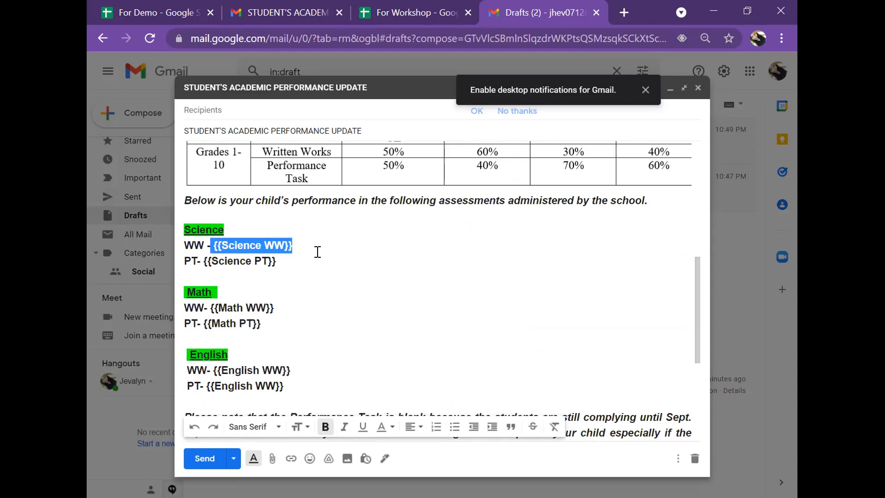
left_click(274, 246)
left_click_drag(284, 245, 223, 243)
Check the Science WW column in the For Demo spreadsheet, then return to the draft.
left_click(175, 12)
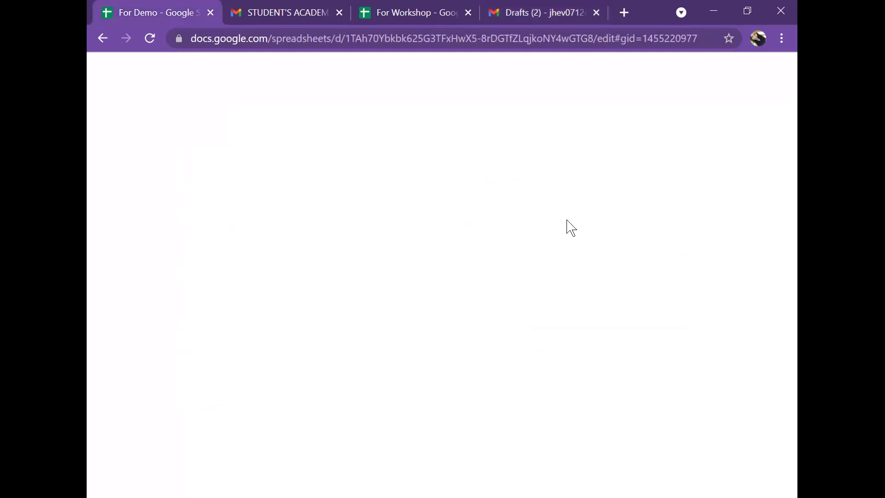
left_click(629, 177)
left_click(629, 190)
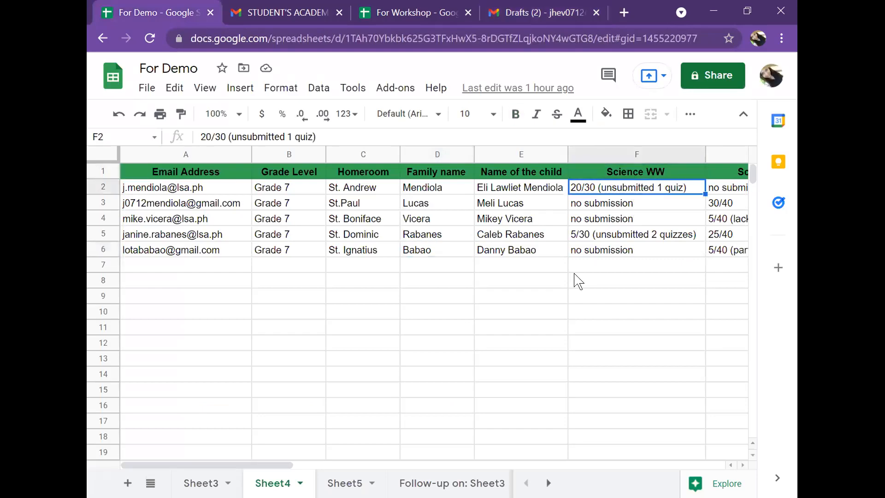
left_click(539, 13)
left_click(378, 260)
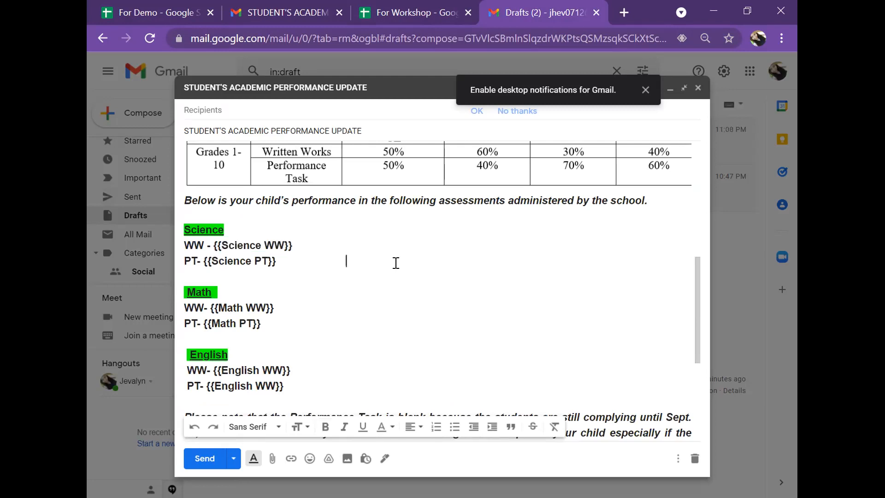
Review the draft's placeholders from top to bottom against the spreadsheet's column headers.
scroll(407, 265, "down", 5)
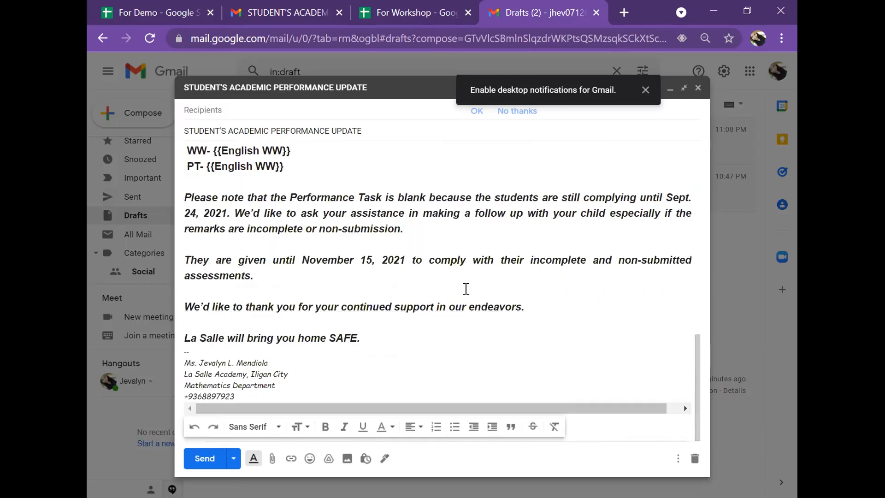
scroll(479, 291, "up", 6)
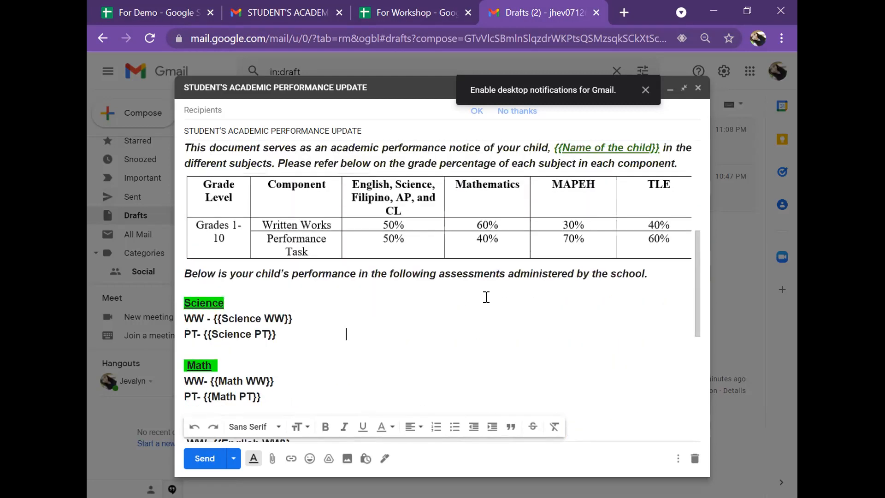
left_click_drag(696, 282, 700, 170)
scroll(700, 169, "up", 1)
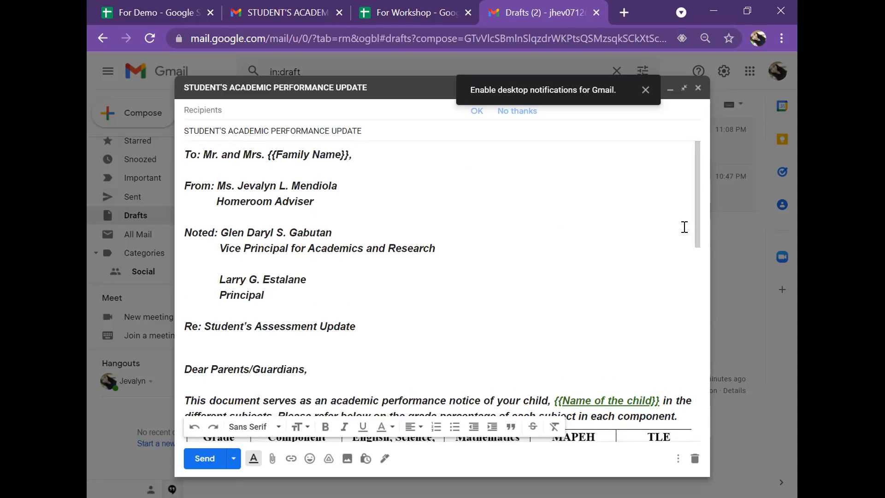
left_click_drag(701, 229, 593, 338)
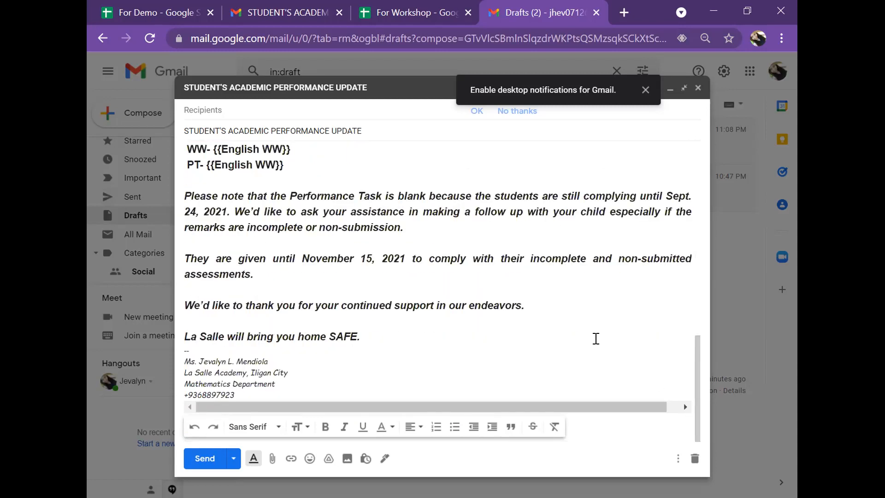
left_click(492, 338)
scroll(505, 334, "up", 15)
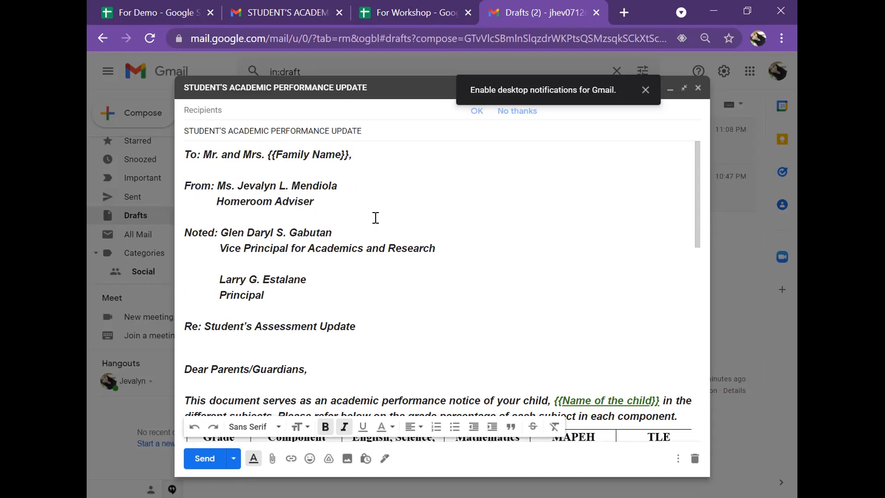
scroll(376, 217, "down", 3)
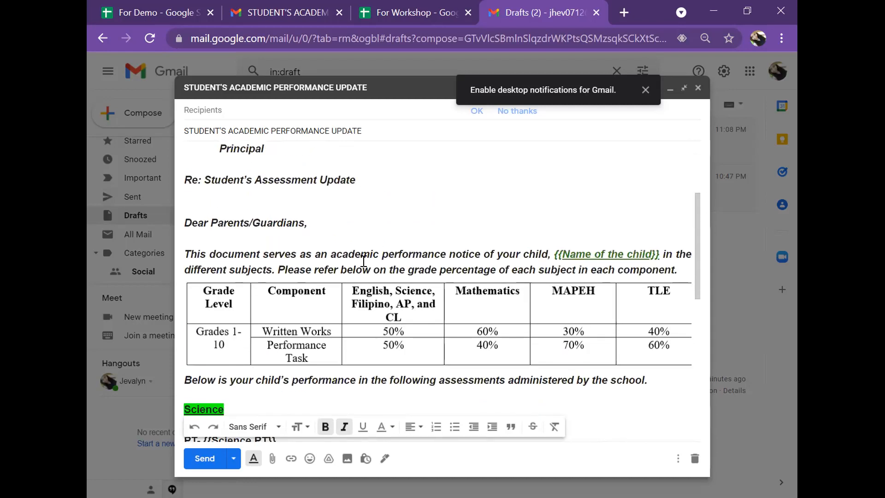
scroll(363, 261, "down", 3)
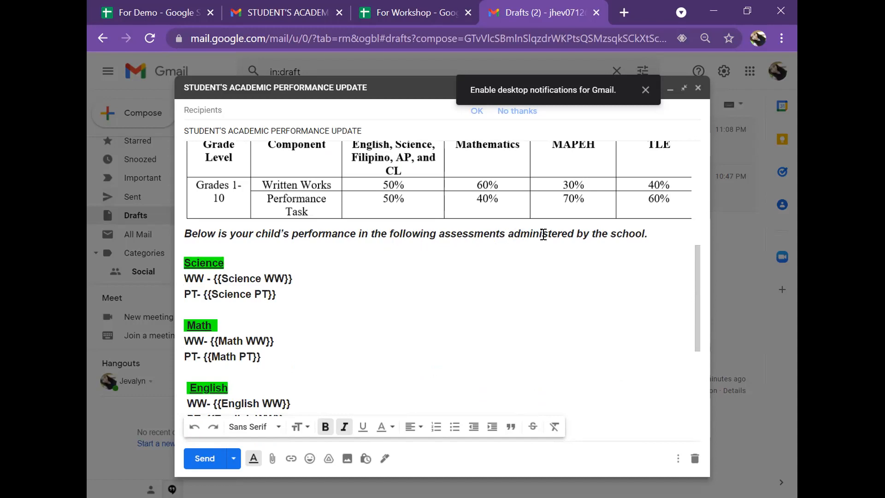
left_click_drag(213, 278, 295, 277)
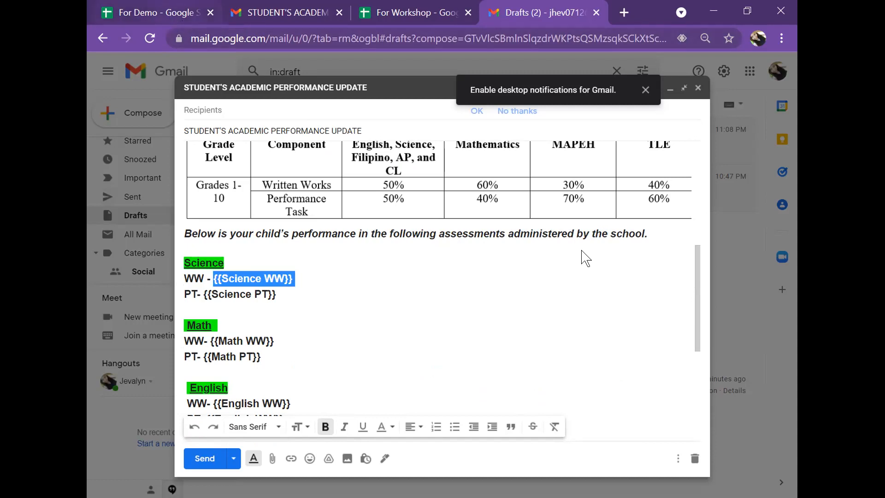
key("ctrl+1")
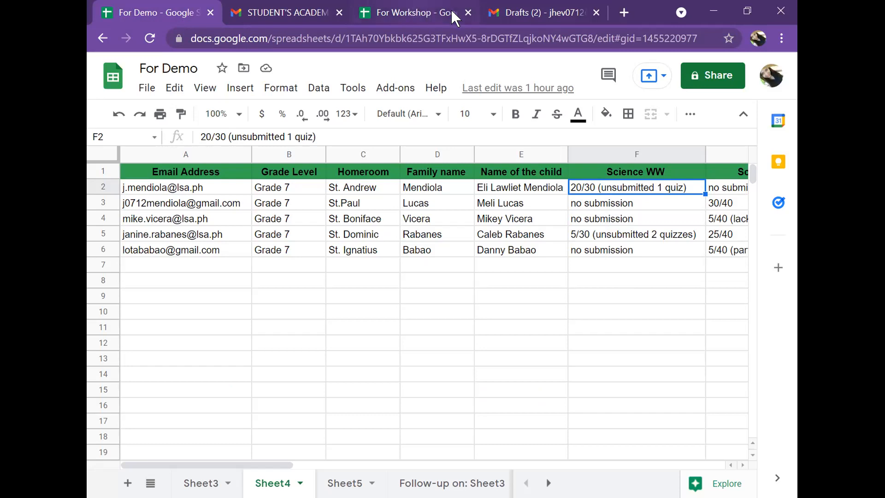
key("ctrl+4")
scroll(490, 352, "down", 2)
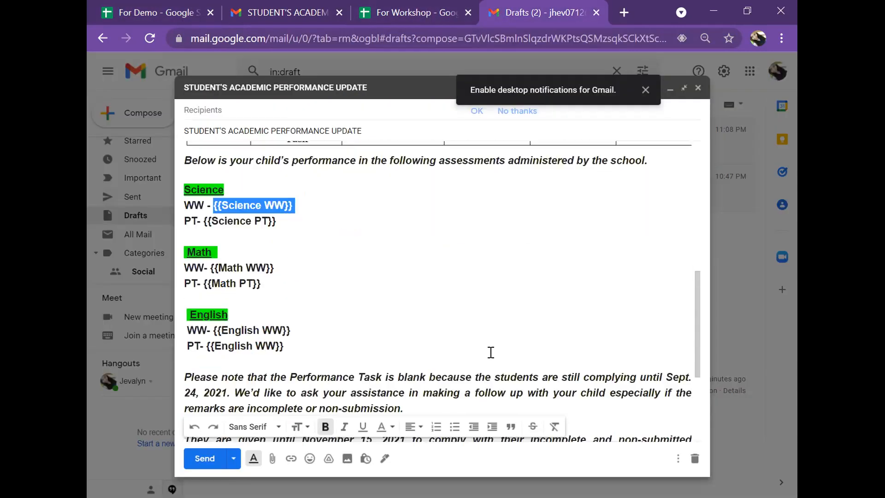
Minimize the draft and switch to the For Demo spreadsheet.
left_click(670, 89)
left_click(744, 487)
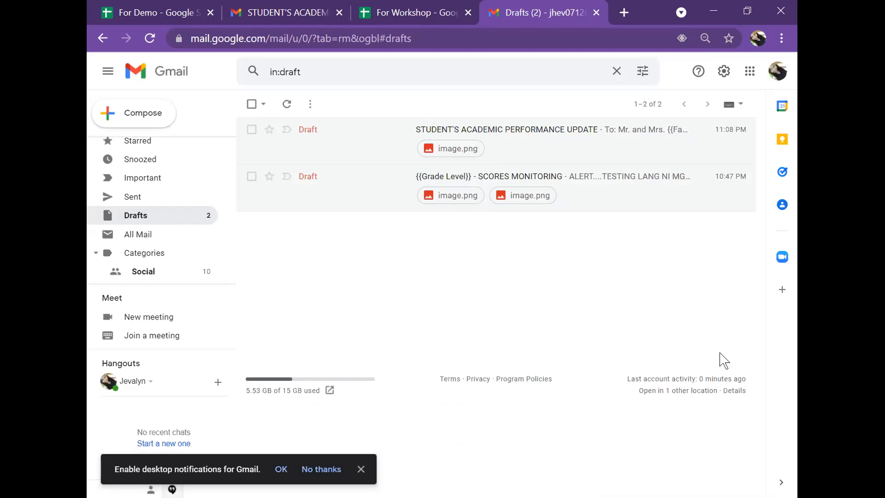
left_click(168, 13)
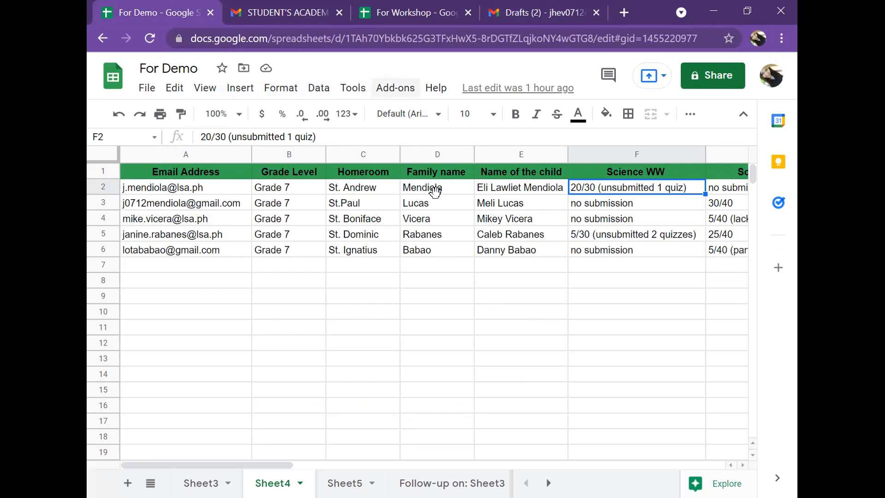
left_click(399, 93)
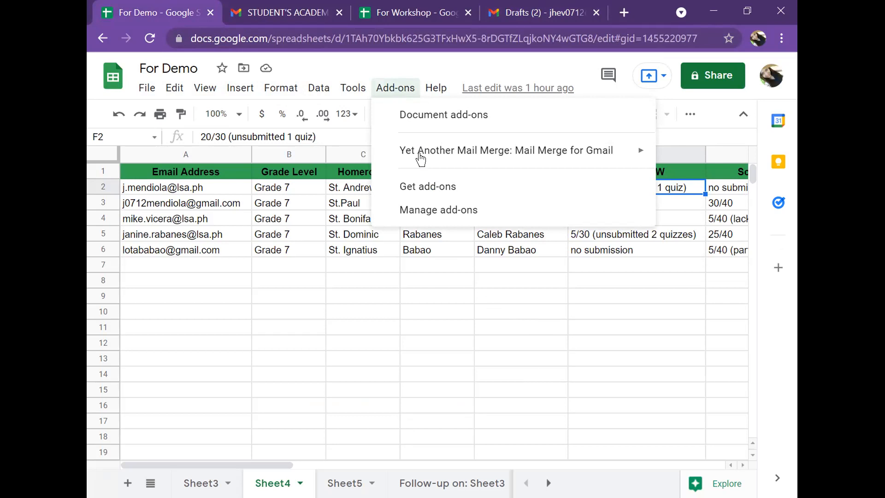
mouse_move(421, 158)
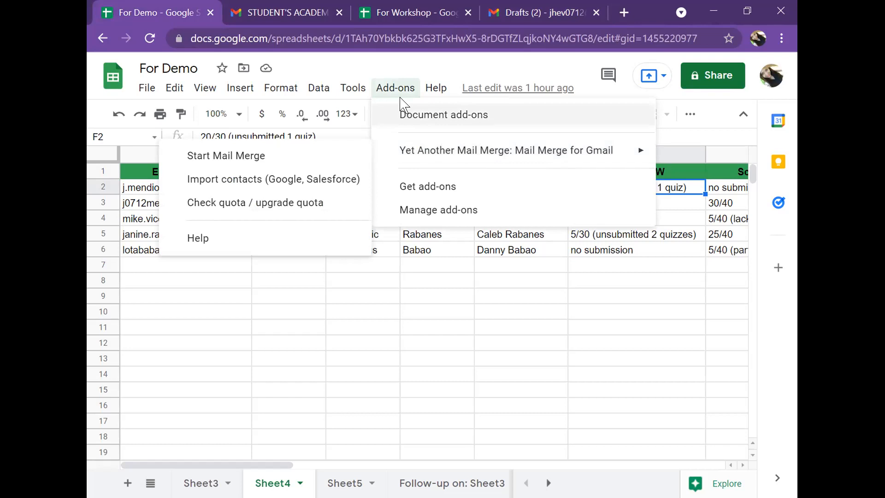
left_click(493, 311)
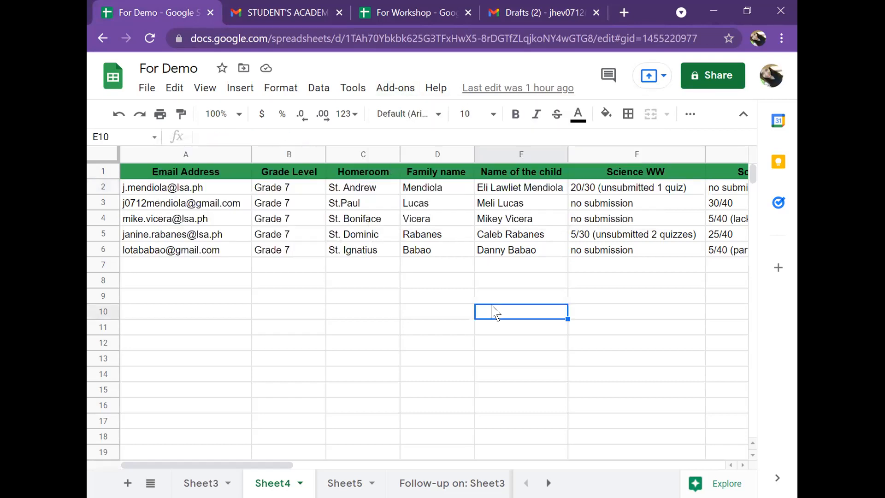
Search the add-ons marketplace for yet and open the Yet Another Mail Merge: Mail Merge for Gmail listing.
left_click(403, 92)
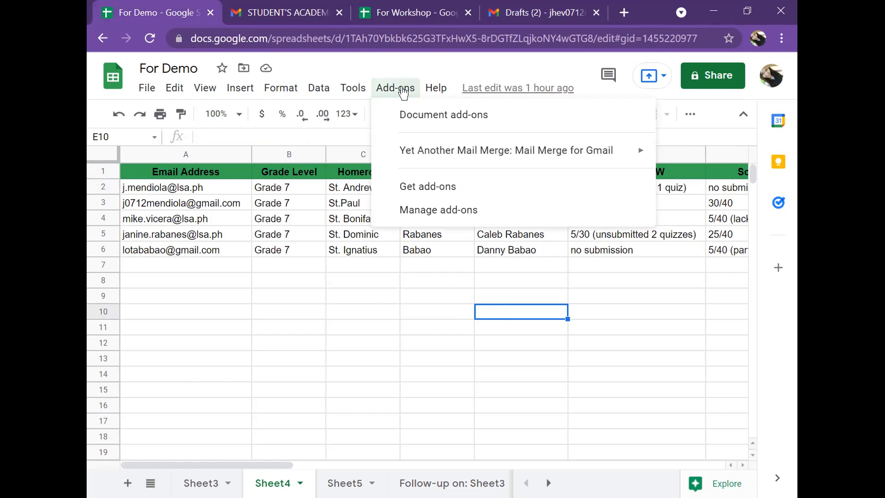
left_click(442, 186)
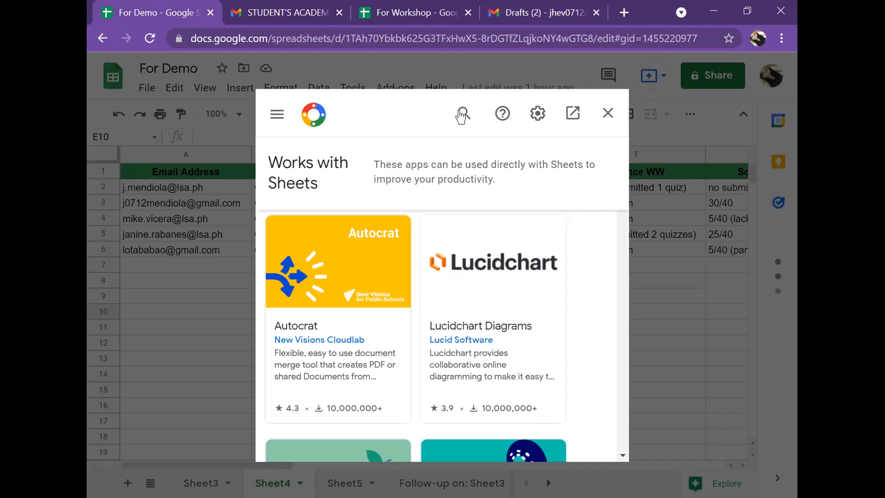
left_click(461, 113)
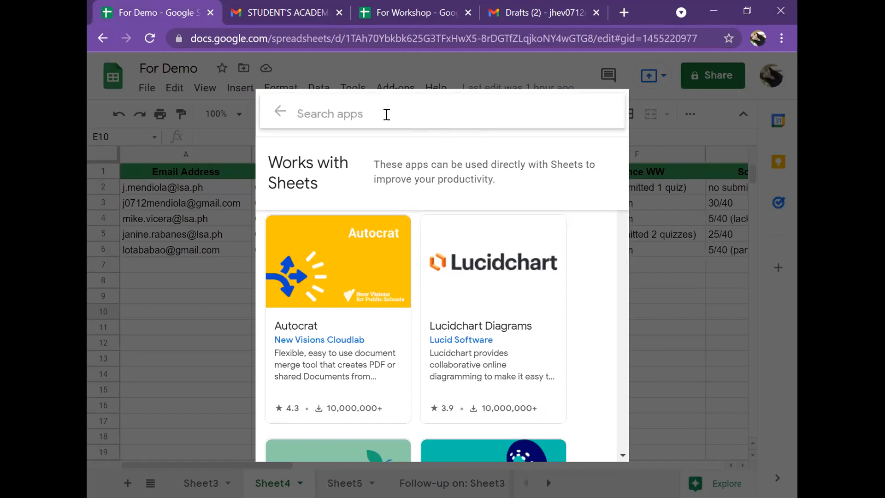
type("yet")
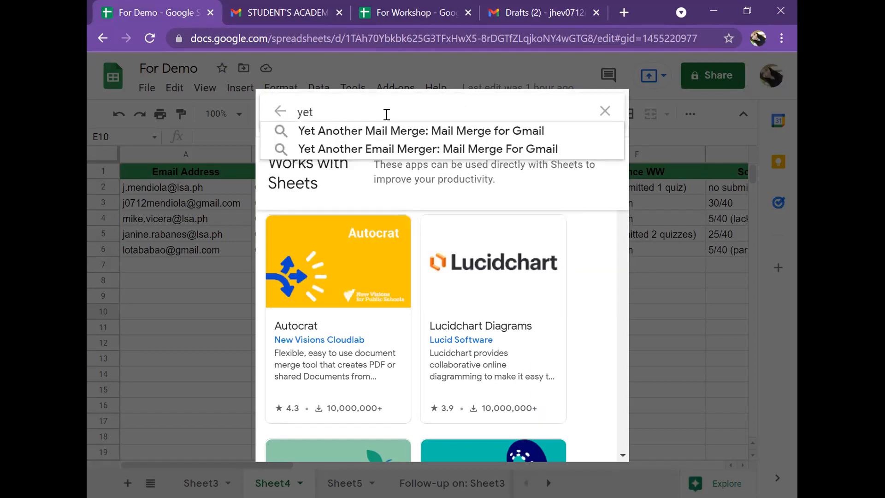
left_click(385, 131)
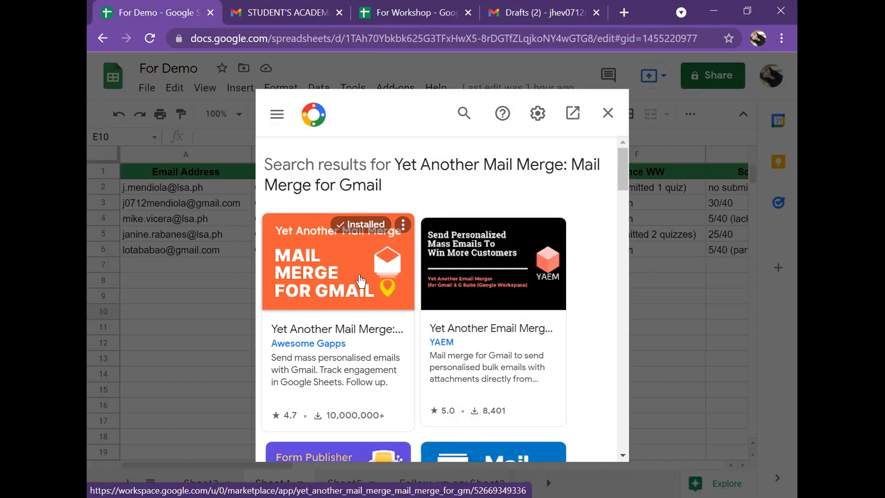
left_click(332, 295)
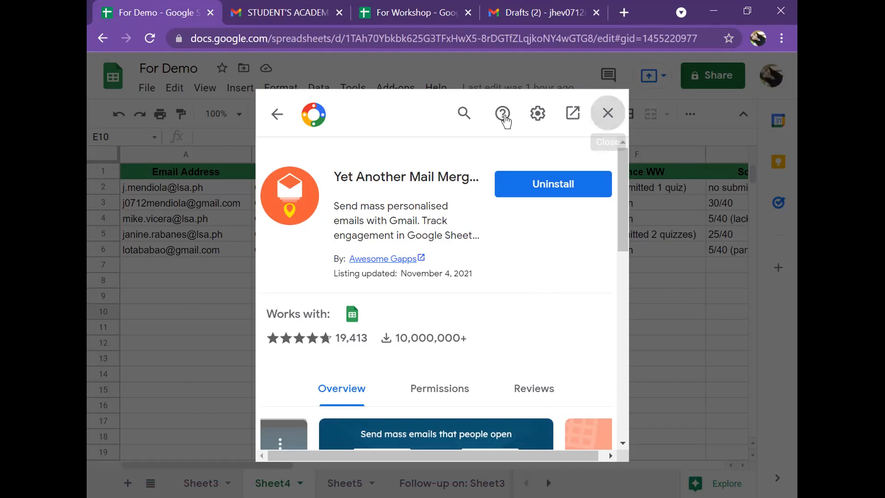
key("Escape")
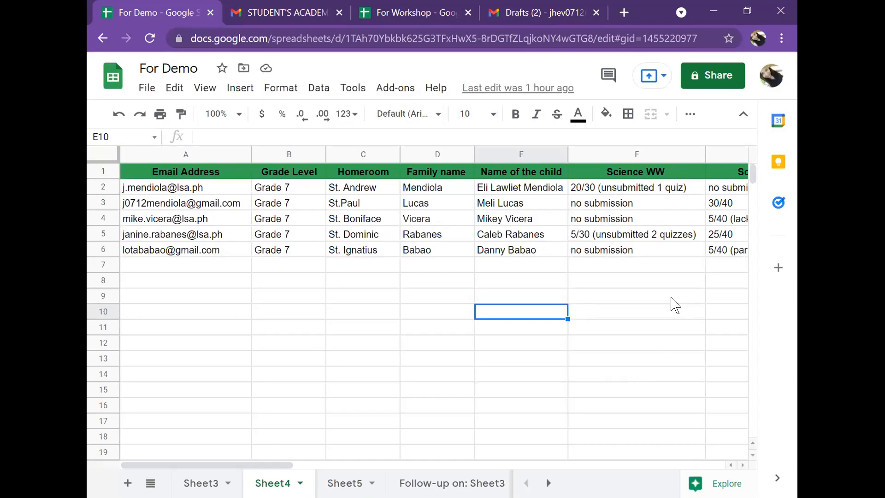
Launch Start Mail Merge from the Yet Another Mail Merge add-on.
left_click(671, 298)
left_click(609, 371)
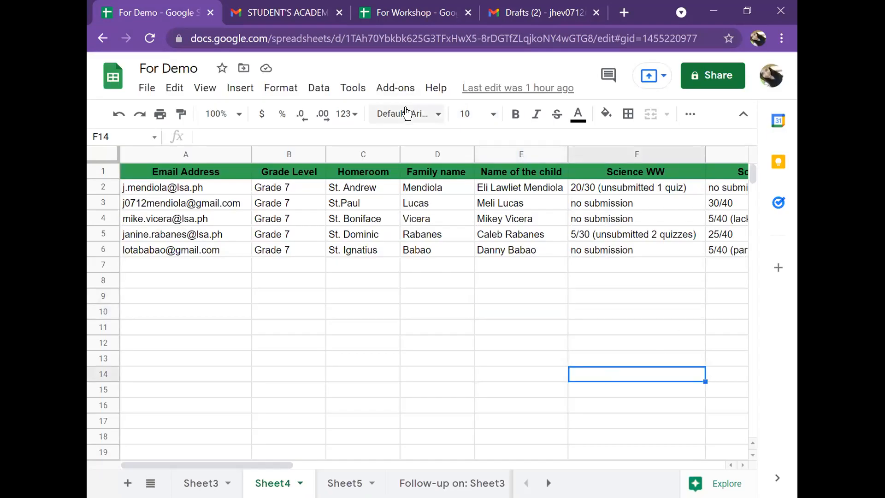
left_click(395, 93)
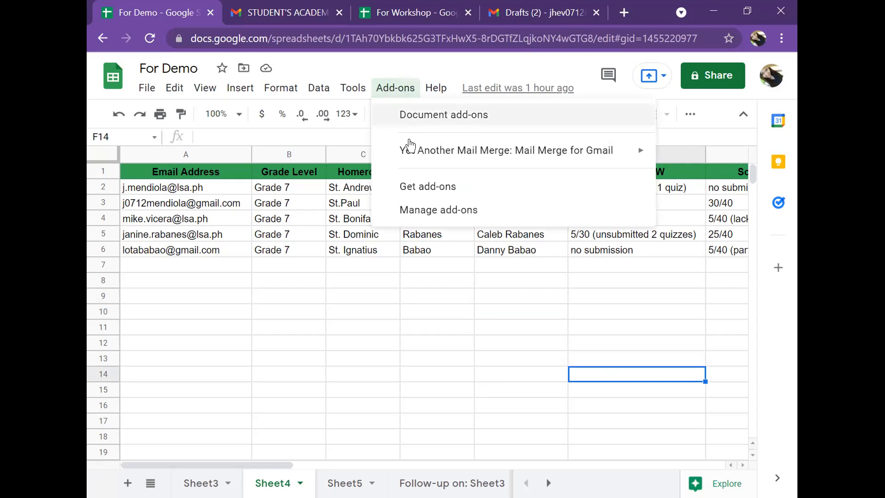
mouse_move(417, 154)
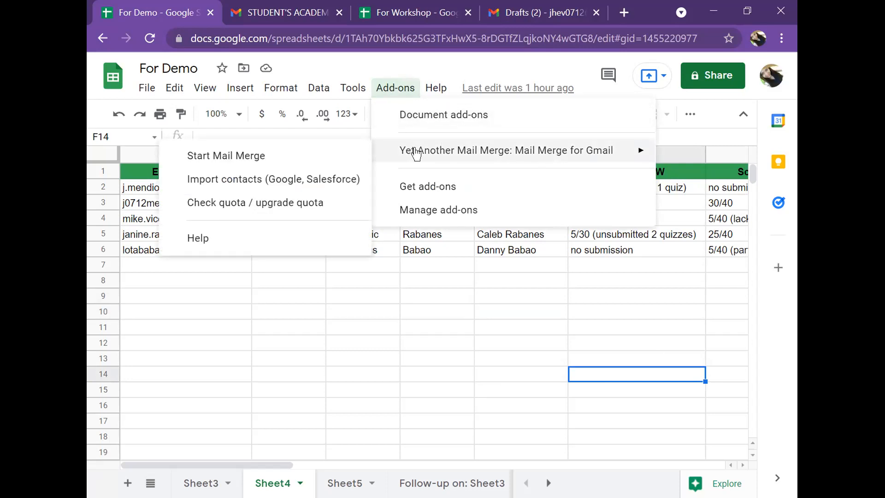
left_click(223, 159)
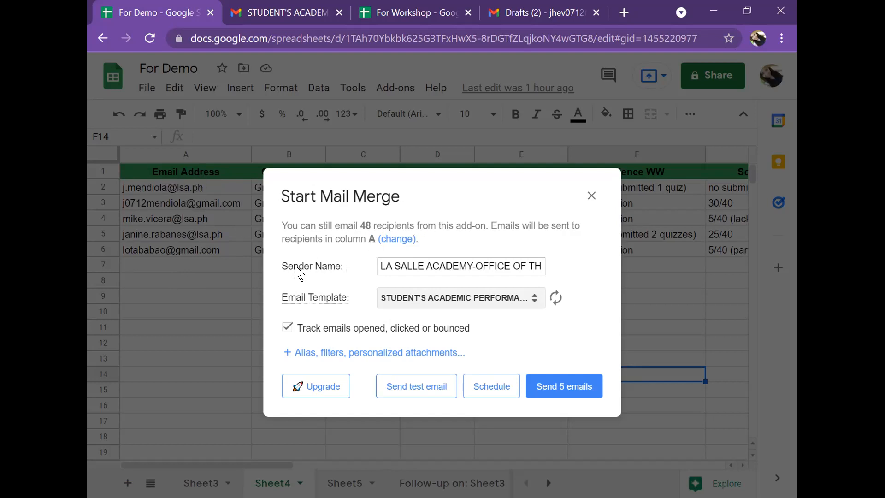
Inspect the full sender name entered in the Start Mail Merge dialog.
left_click(422, 266)
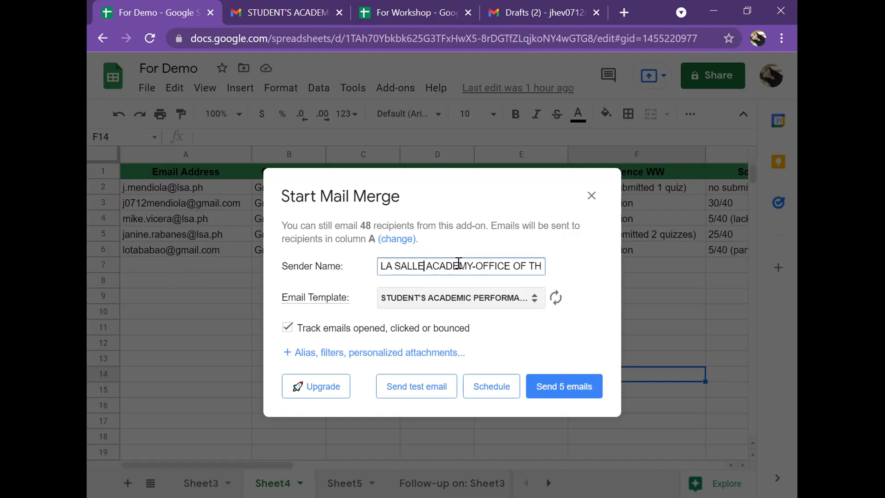
left_click_drag(379, 266, 529, 264)
left_click(477, 266)
key("Right")
key("Right")
key("Right")
key("Right")
key("Right")
key("Right")
key("Right")
key("Right")
key("Right")
key("Right")
key("Right")
key("Right")
key("Right")
key("Right")
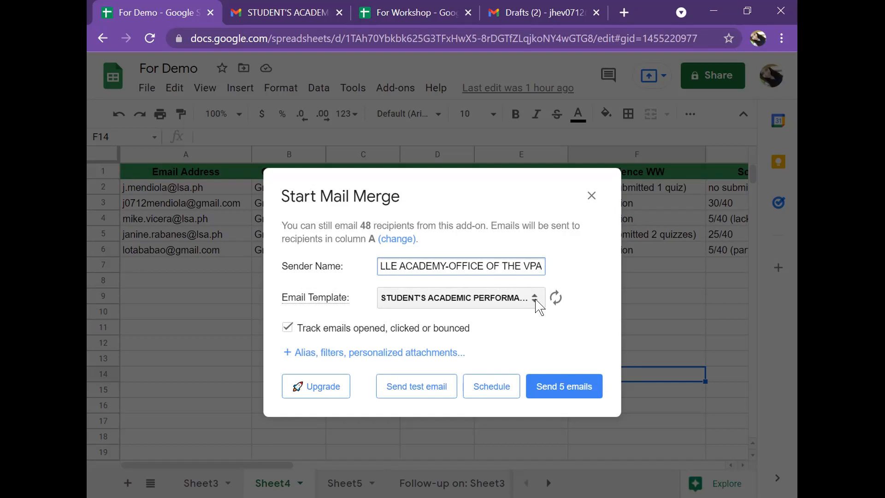
Open the STUDENT'S ACADEMIC PERFORMANCE UPDATE and {{Grade Level}} - SCORES MONITORING drafts in Gmail to compare them.
left_click(527, 12)
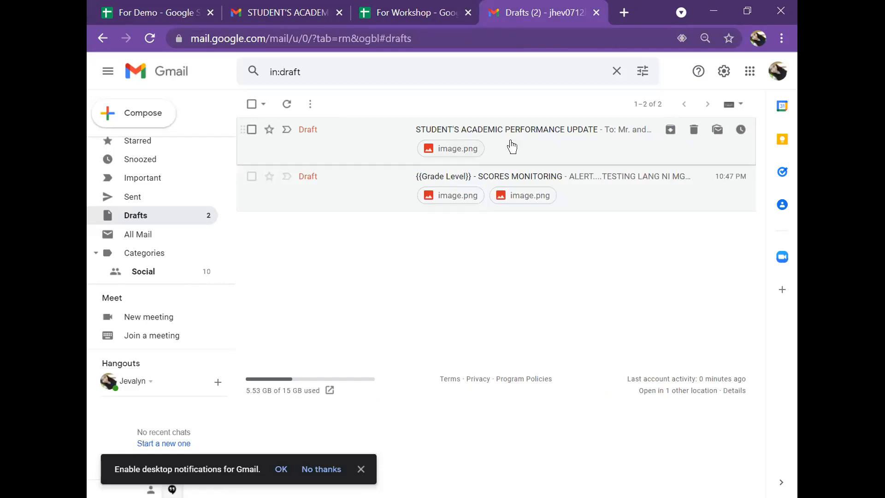
left_click(536, 135)
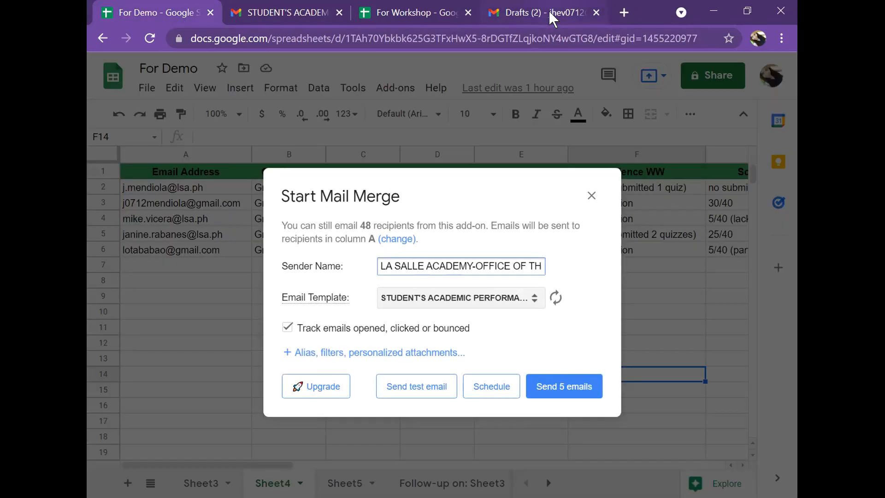
left_click(549, 10)
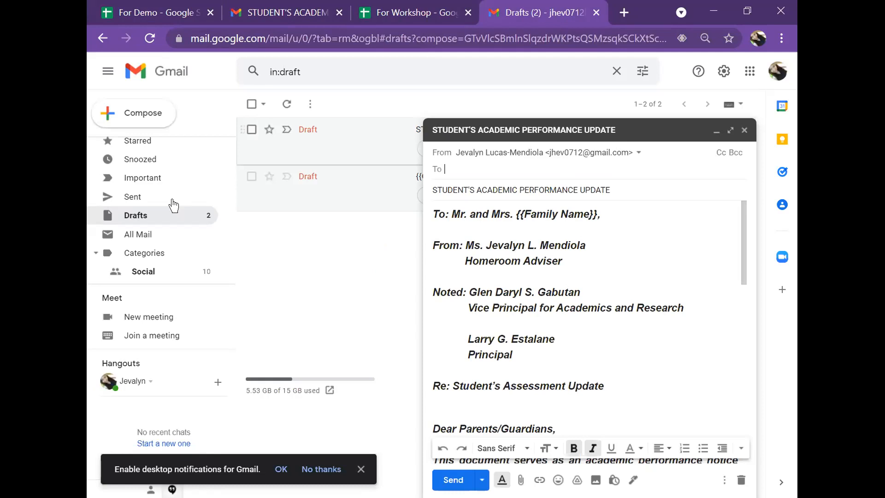
left_click(418, 200)
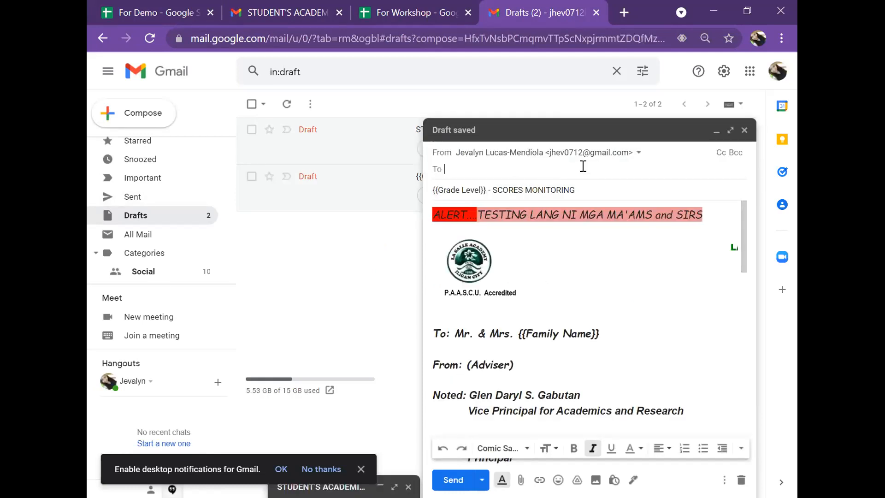
left_click(385, 143)
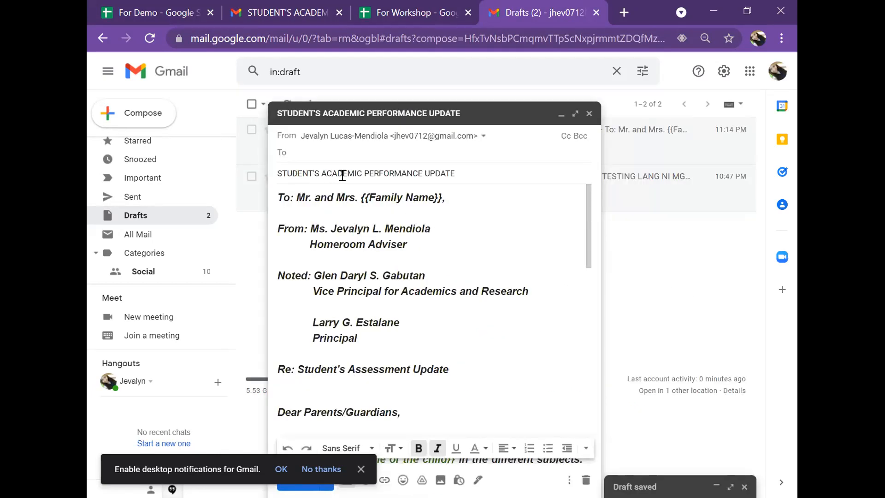
Return to the mail merge dialog and choose the STUDENT'S ACADEMIC PERFORMANCE UPDATE draft as the email template.
left_click(161, 21)
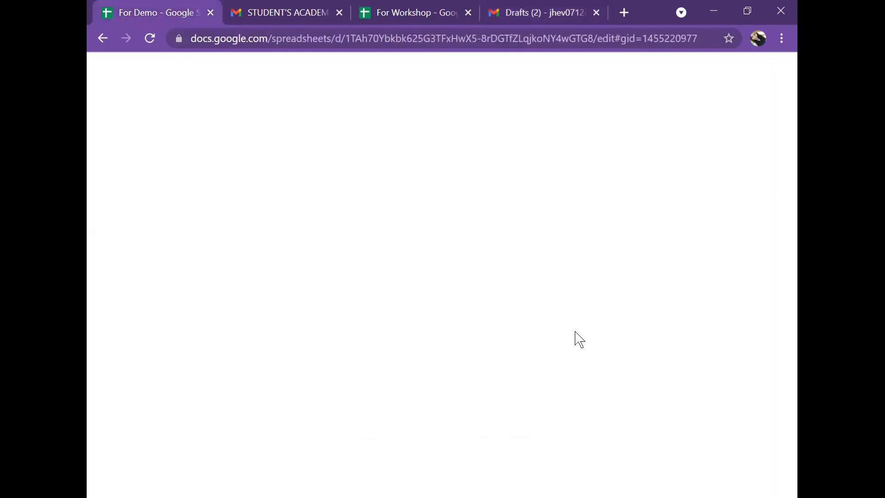
left_click(536, 301)
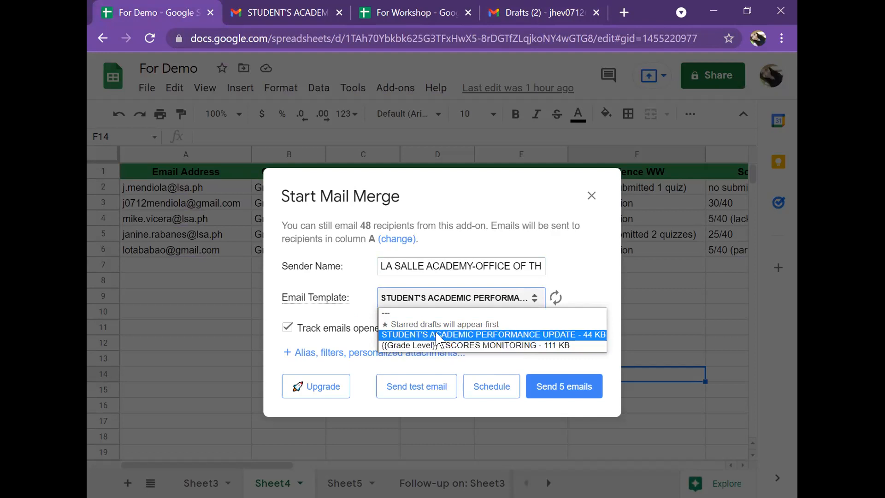
left_click(568, 333)
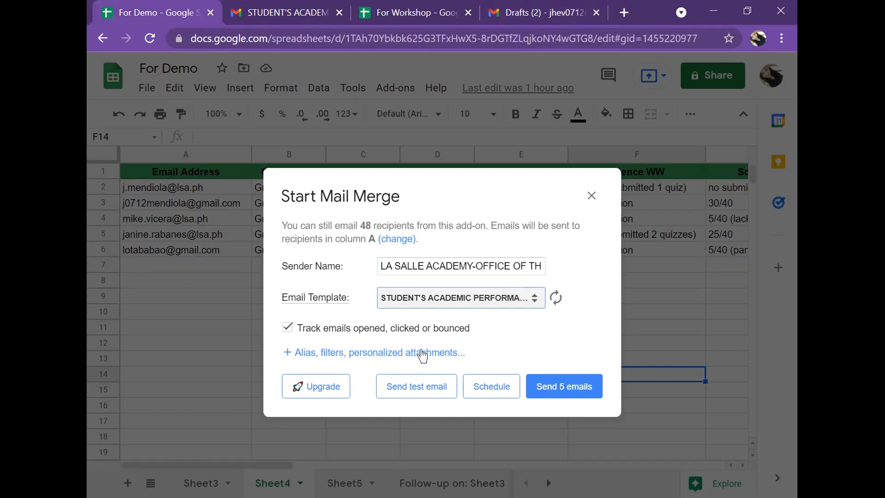
View the alias, filter and personalized attachment options, then relaunch Start Mail Merge from the Yet Another Mail Merge add-on.
left_click(422, 356)
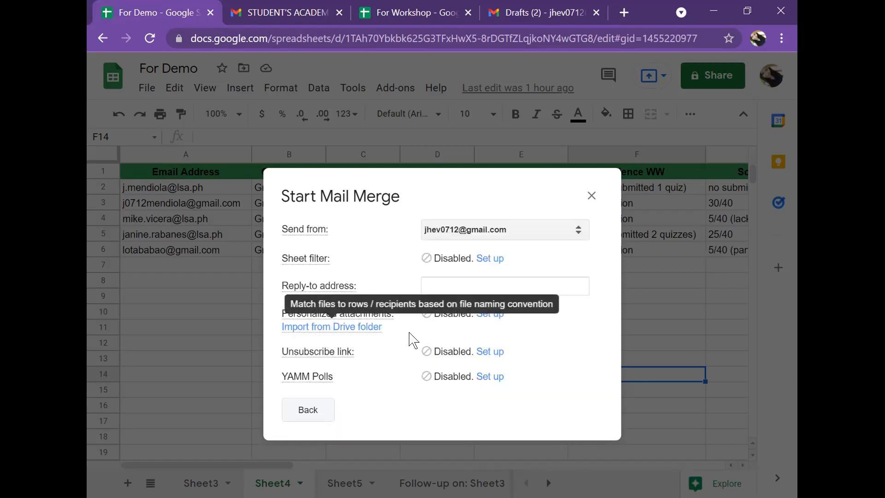
left_click(586, 205)
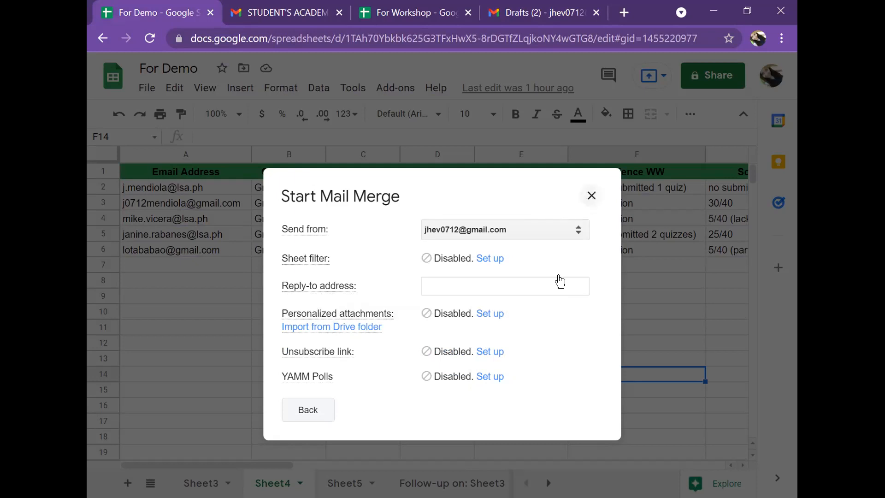
left_click(391, 89)
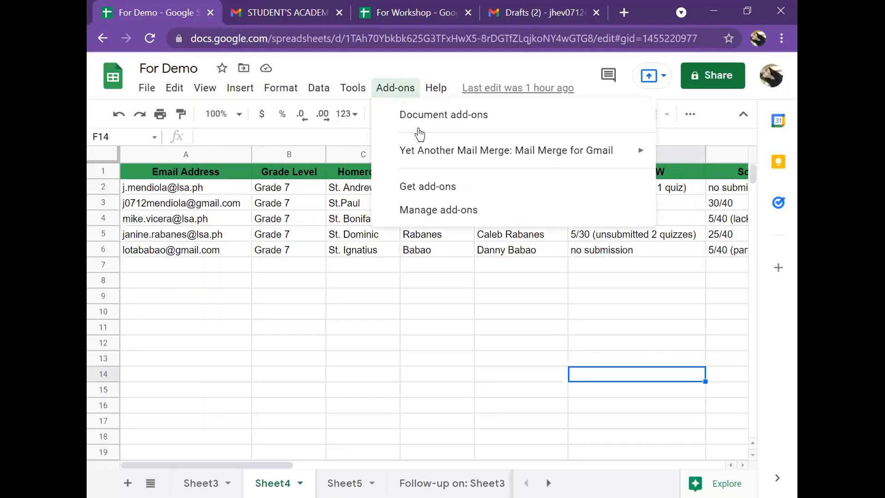
mouse_move(442, 149)
left_click(276, 156)
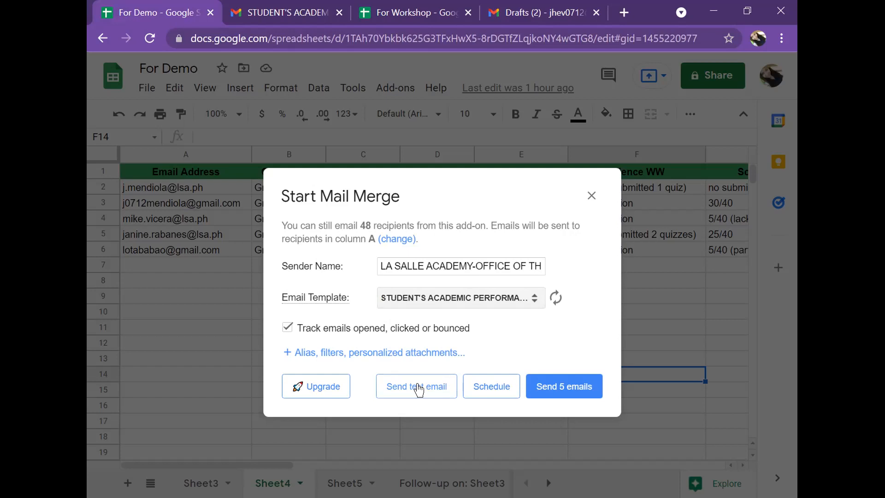
Open the Schedule options for the merge and cancel them.
left_click_drag(371, 226, 360, 224)
left_click(498, 392)
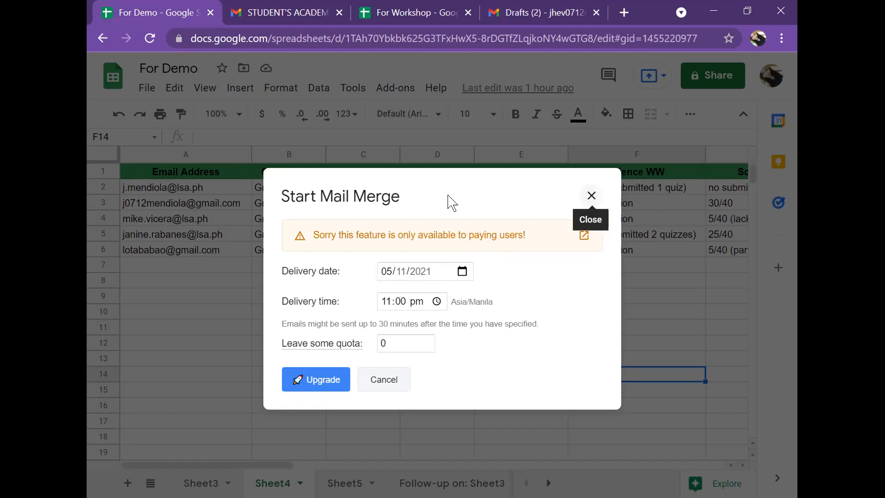
left_click(374, 388)
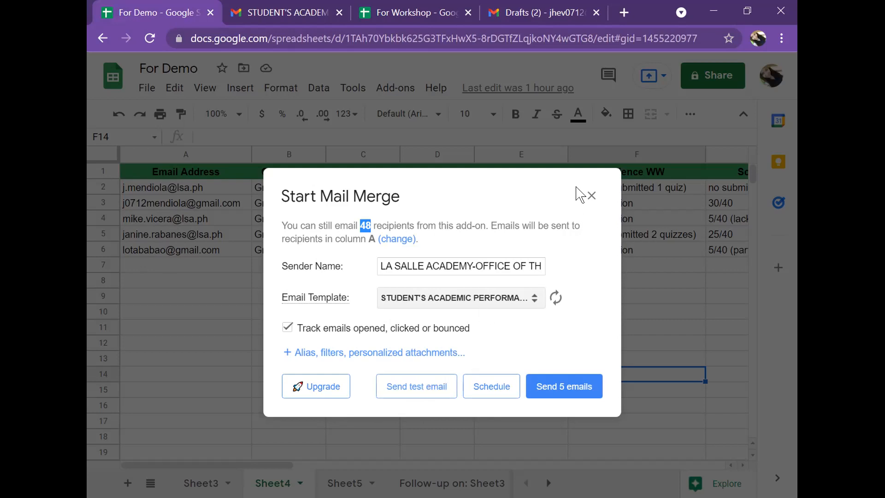
Open the previously sent STUDENT'S ACADEMIC PERFORMANCE UPDATE email in Sent Mail and read through it.
left_click(517, 10)
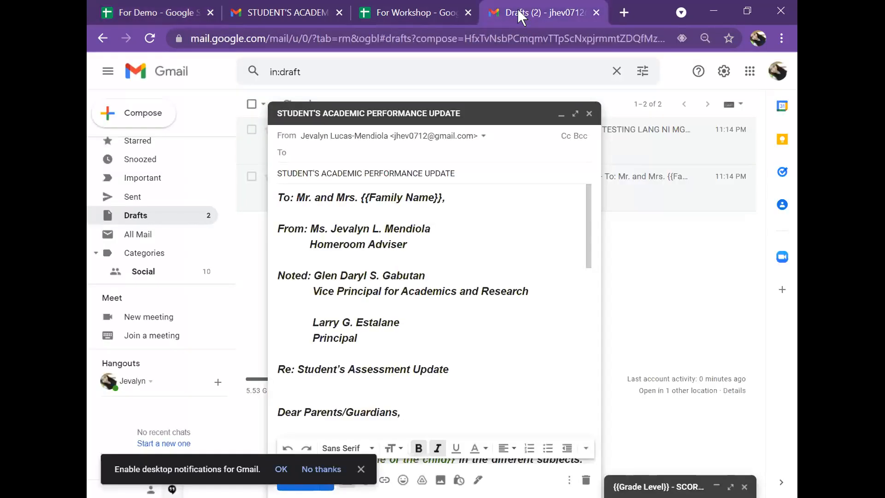
left_click(561, 114)
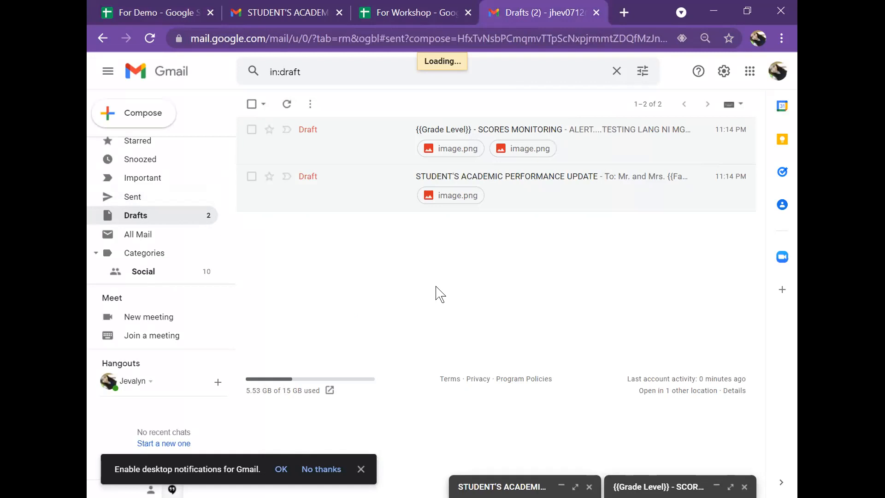
left_click(527, 135)
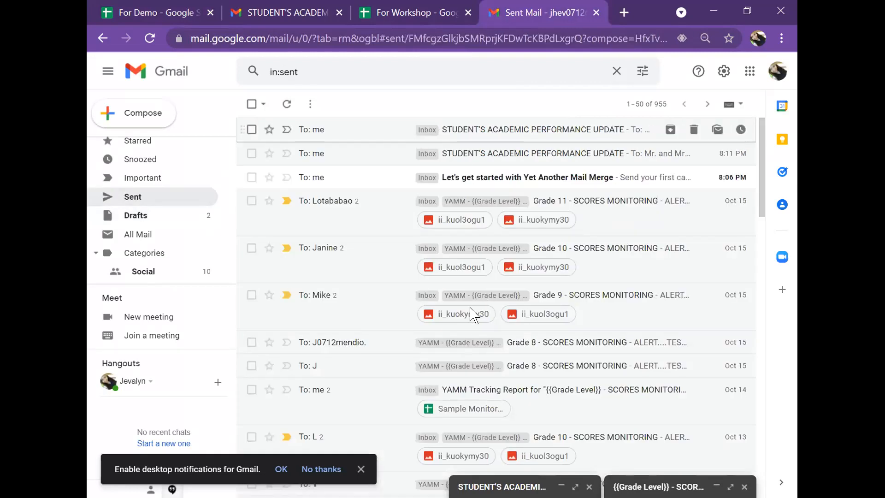
scroll(613, 233, "down", 2)
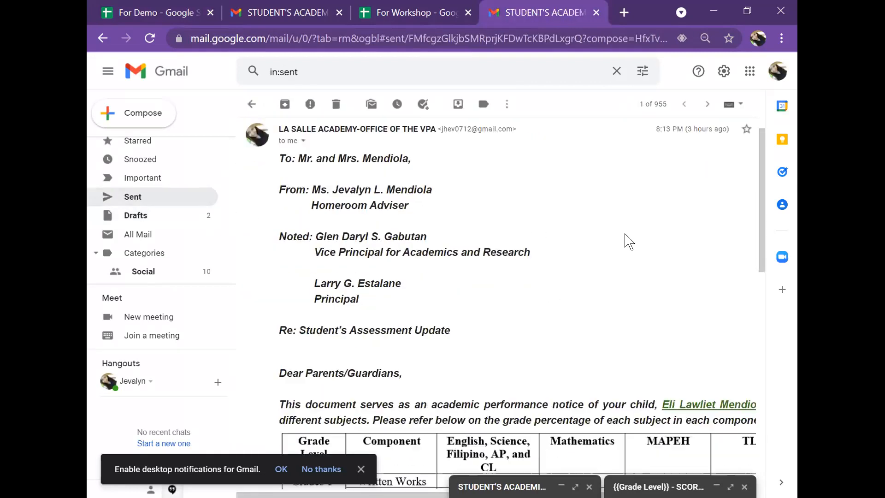
scroll(659, 257, "down", 5)
scroll(660, 257, "up", 7)
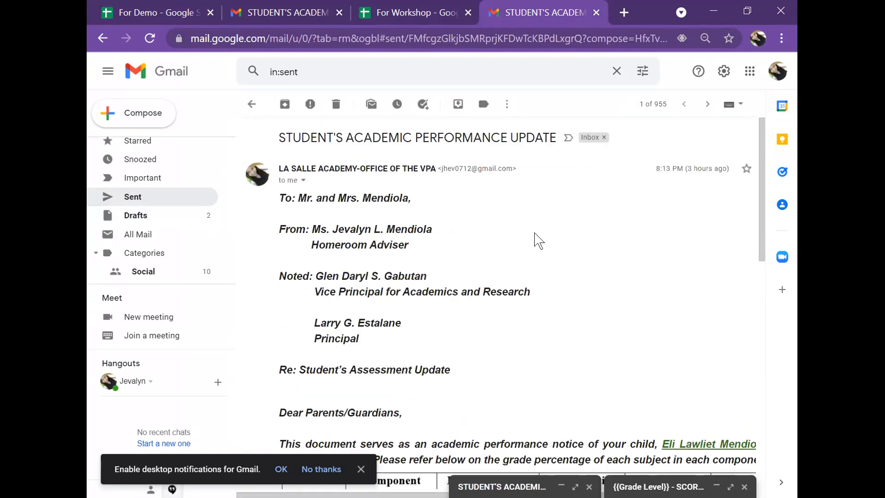
Open the sent Grade 10 - SCORES MONITORING email and read its merged content.
left_click(180, 17)
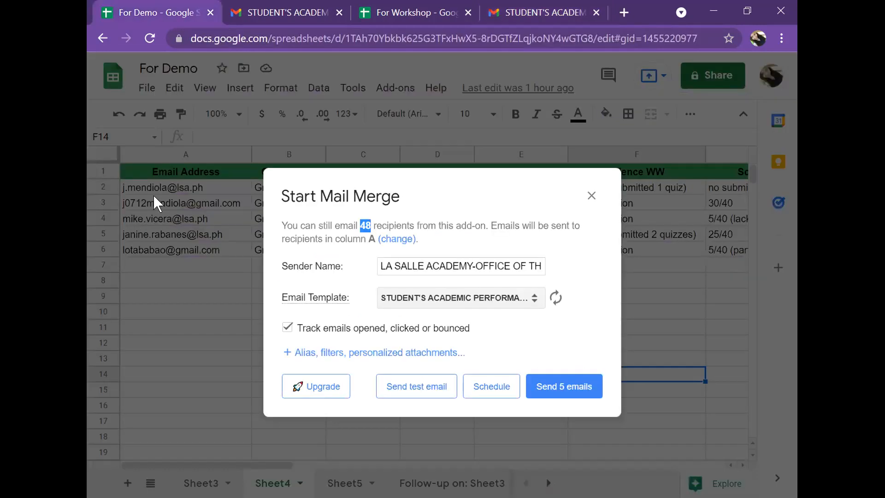
left_click(539, 11)
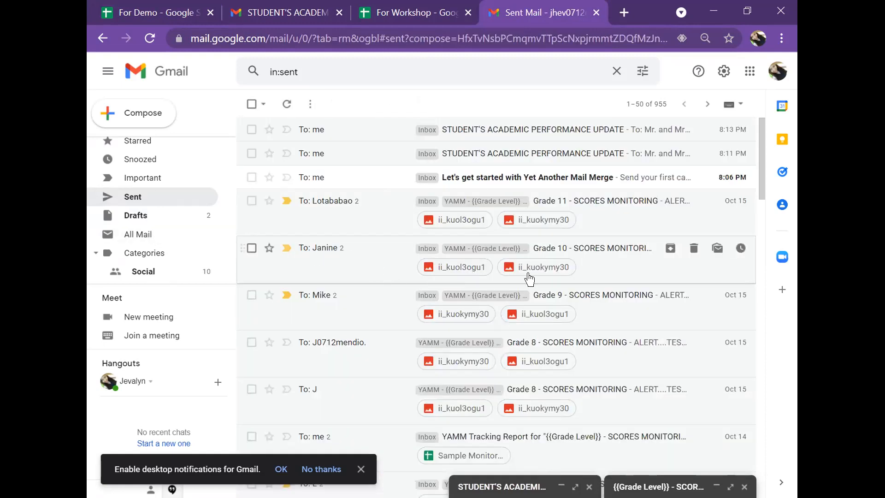
left_click(620, 255)
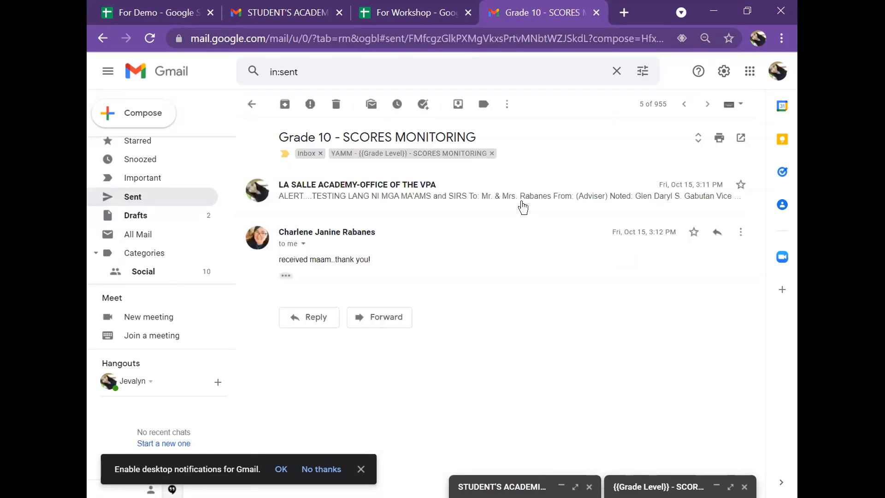
scroll(421, 279, "down", 4)
scroll(415, 240, "up", 4)
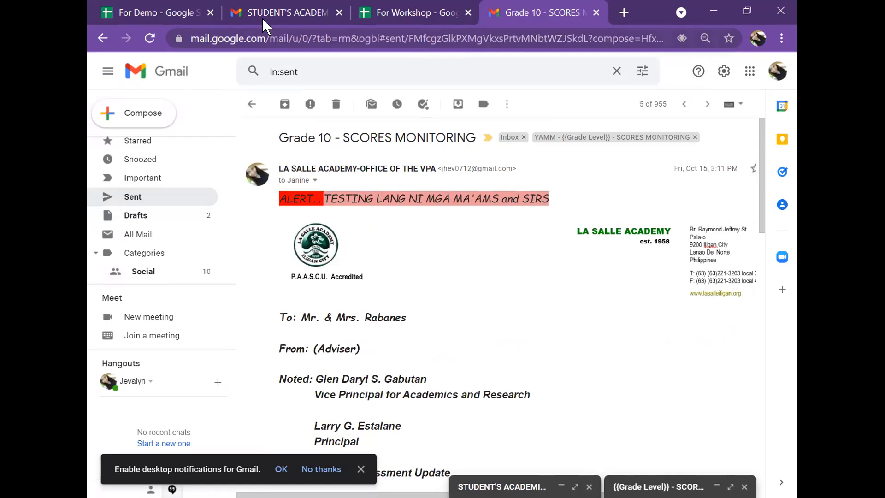
Close the Start Mail Merge dialog in the For Demo spreadsheet without sending.
left_click(156, 13)
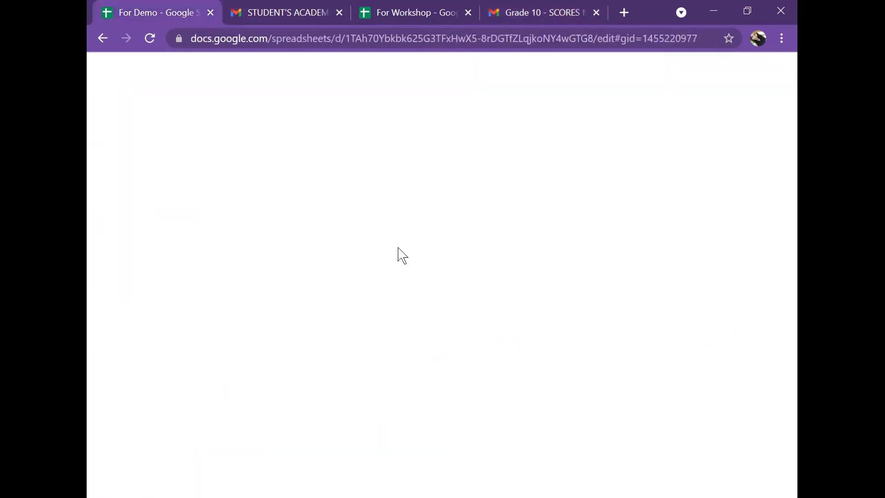
left_click(592, 196)
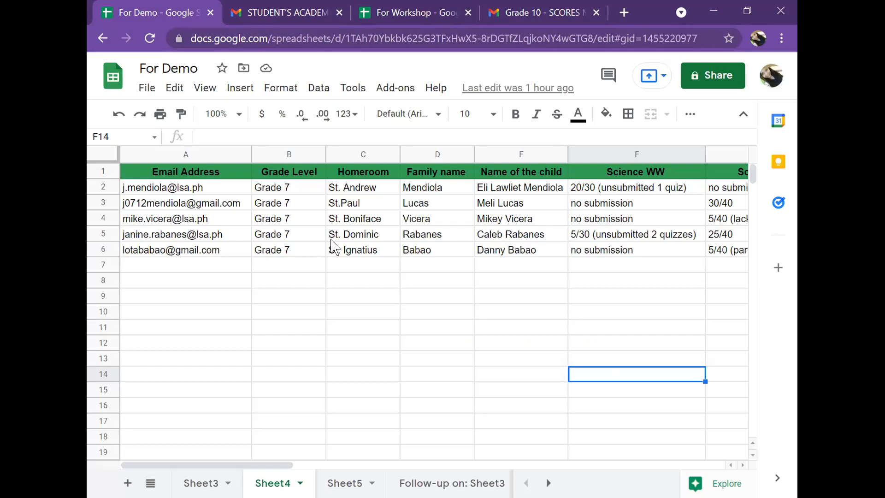
Scroll through the Grade 10 sent email's subject breakdown and assessment scores.
left_click(545, 17)
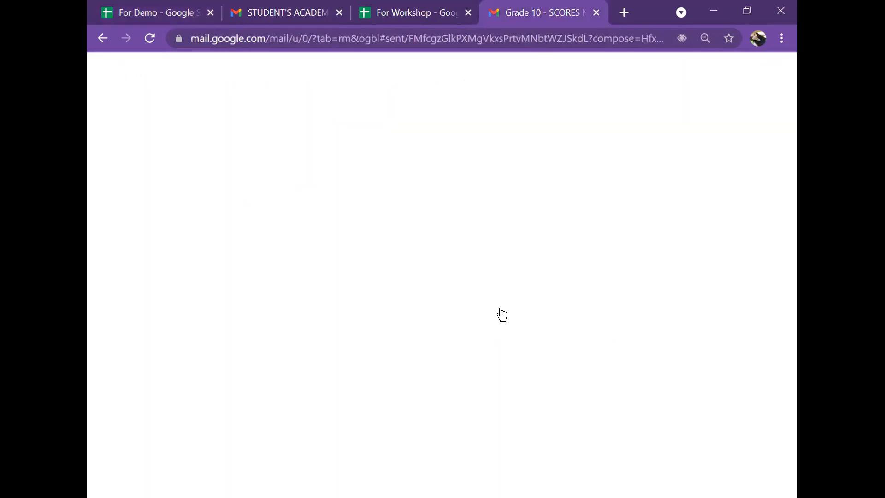
scroll(440, 310, "down", 5)
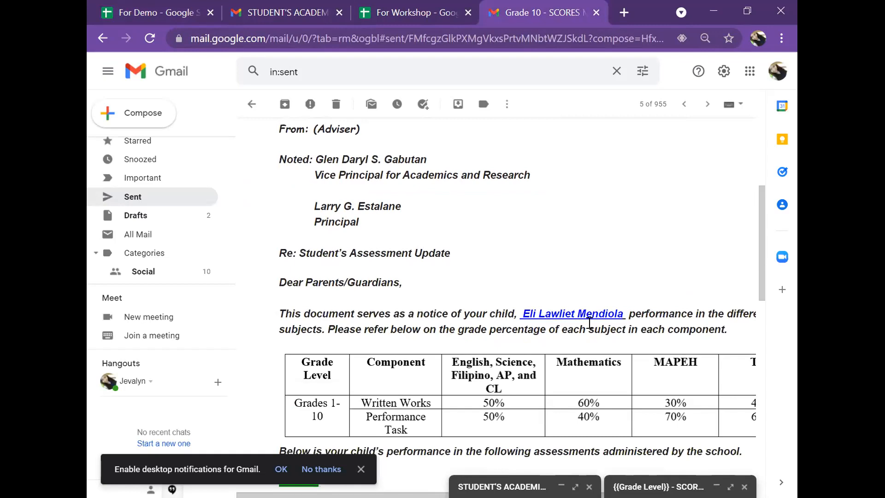
scroll(456, 313, "down", 3)
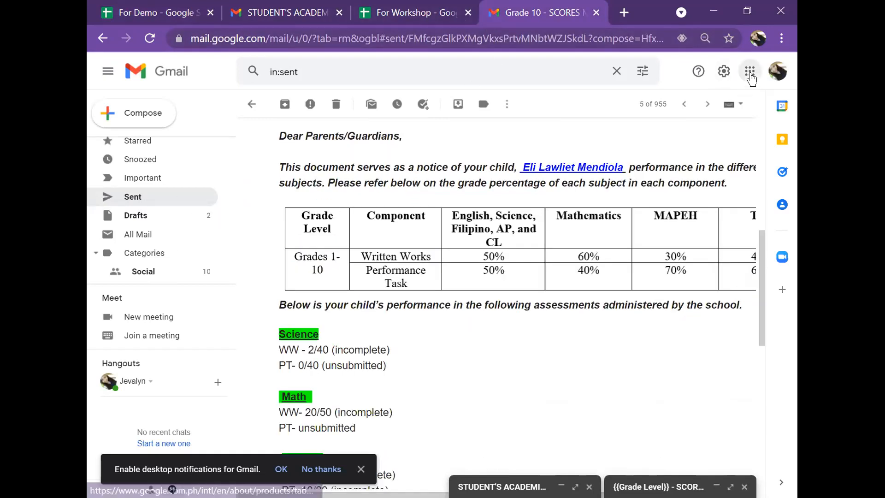
Open the Sample Performance Monitoring spreadsheet and browse its Follow-up on: Sheet1 and Sheet2 sheets.
left_click(750, 73)
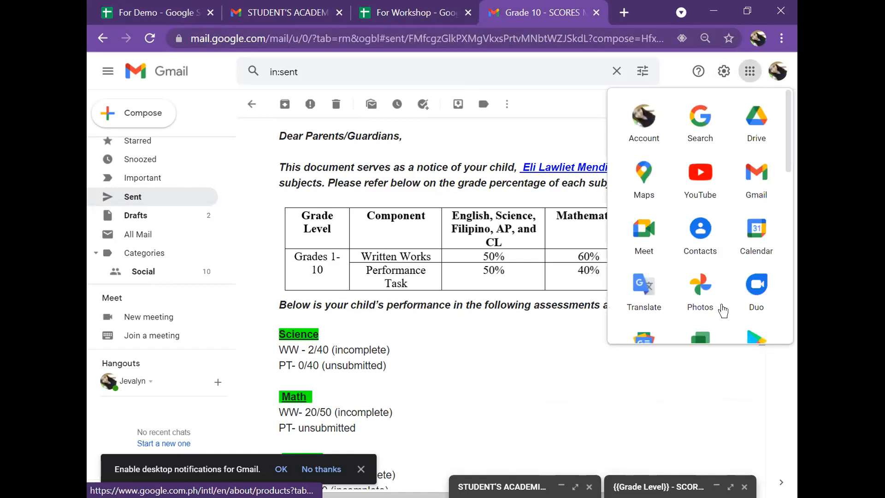
left_click(749, 270)
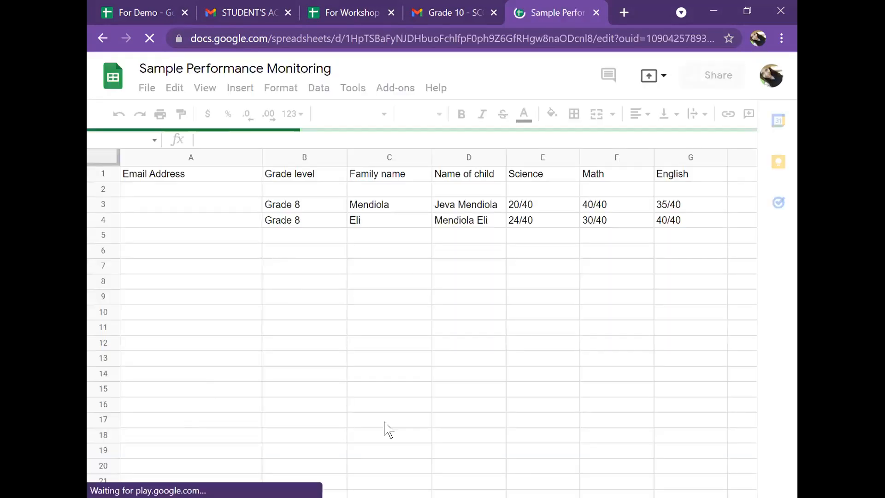
scroll(385, 417, "down", 10)
scroll(385, 417, "up", 5)
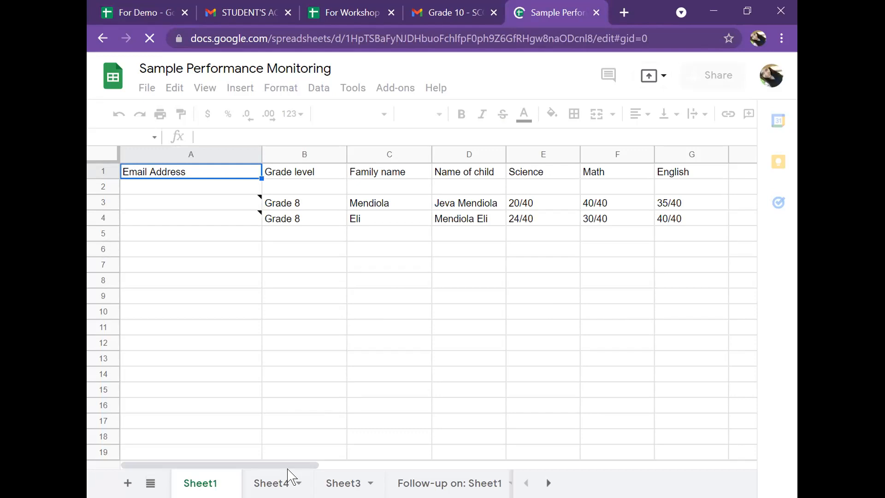
left_click(457, 482)
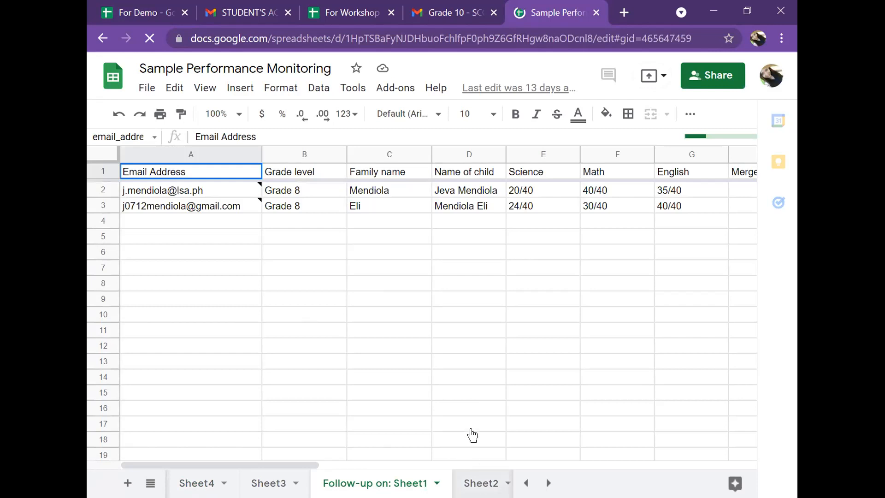
left_click(481, 483)
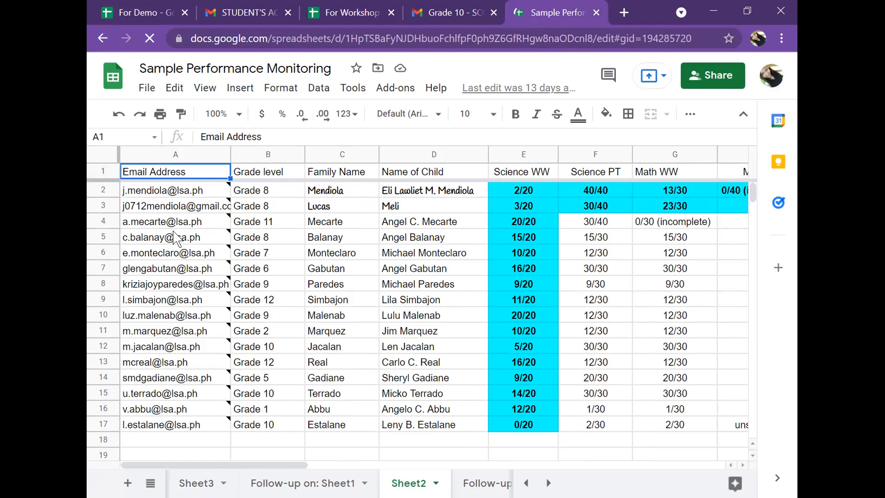
Open the sent Grade 1 - SCORES MONITORING email from the Sent list and read its header.
mouse_move(177, 194)
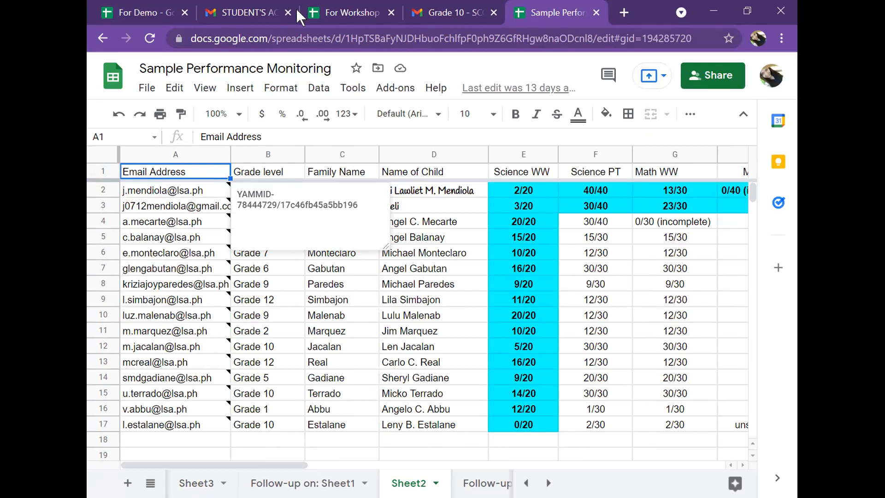
left_click(465, 13)
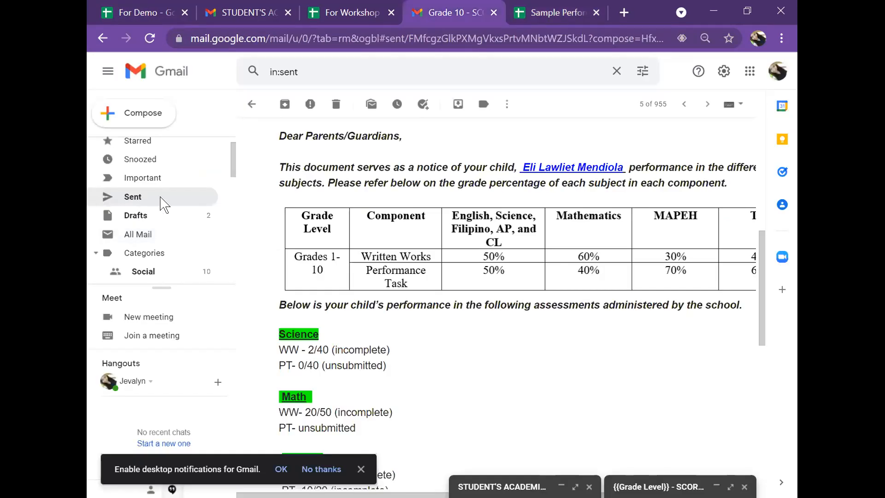
scroll(394, 324, "down", 2)
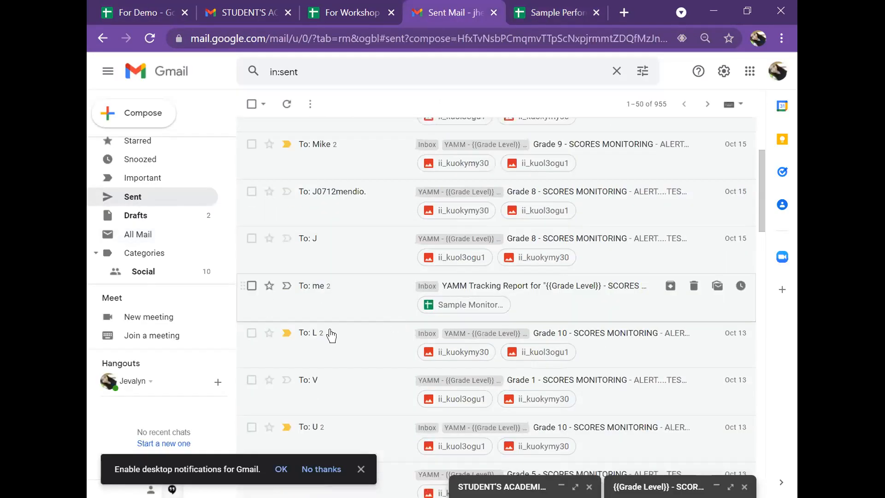
scroll(324, 312, "down", 1)
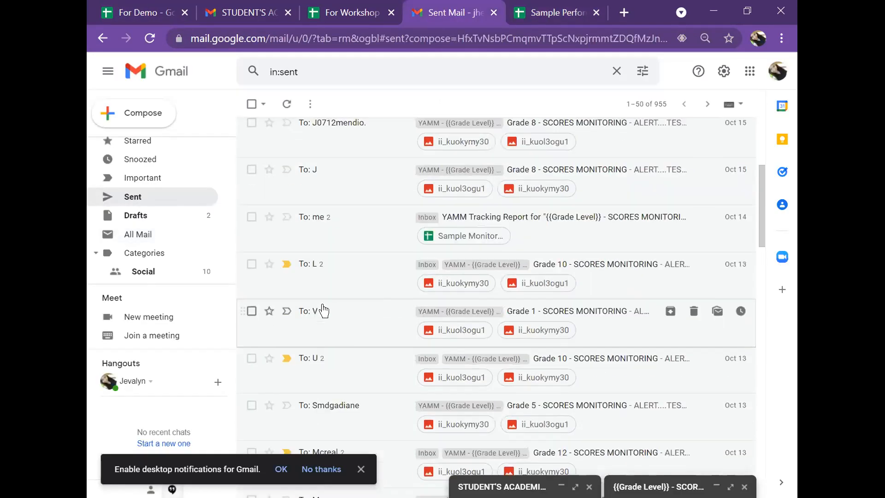
left_click(386, 312)
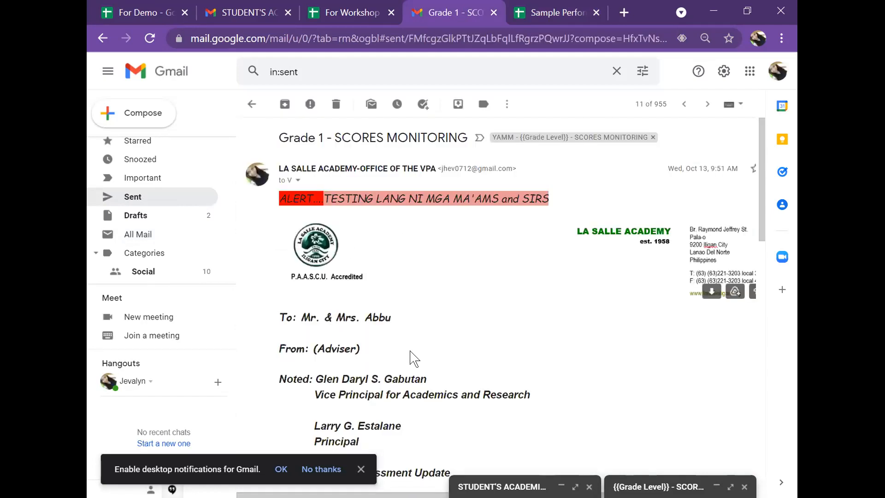
scroll(332, 248, "down", 1)
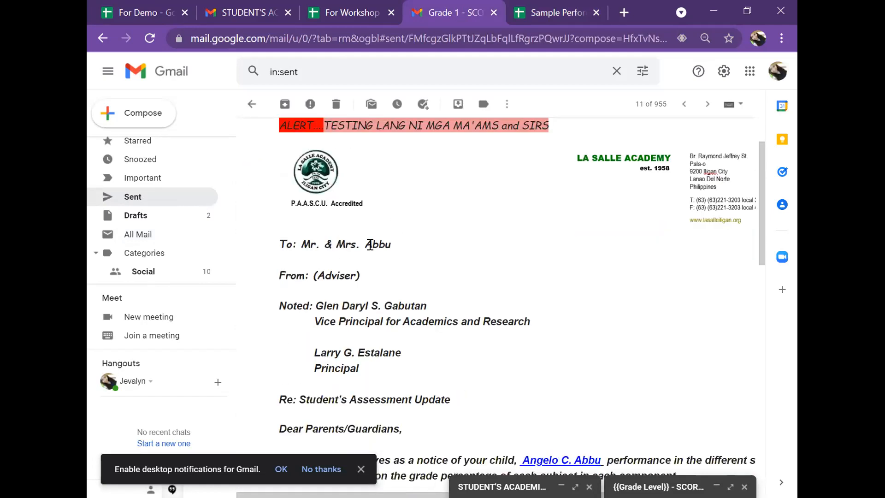
Scroll to the Grade 1 email's assessment scores and highlight the Science WW value.
left_click(547, 11)
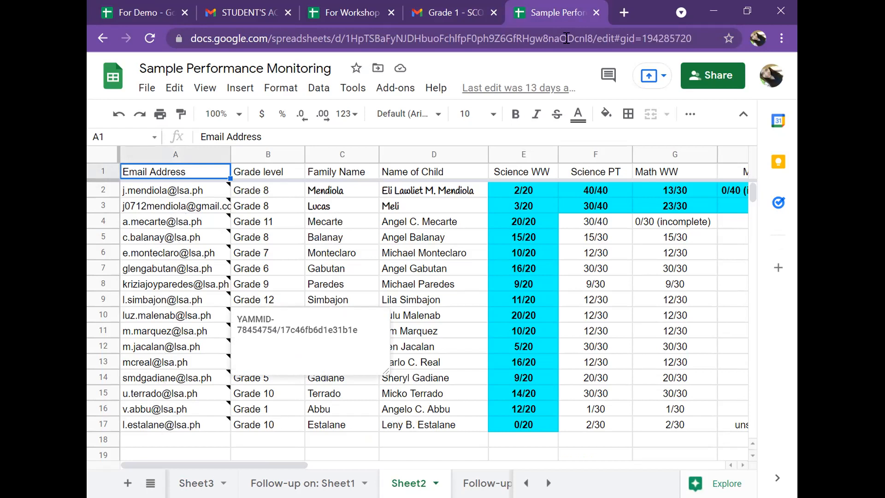
left_click(159, 13)
left_click(456, 14)
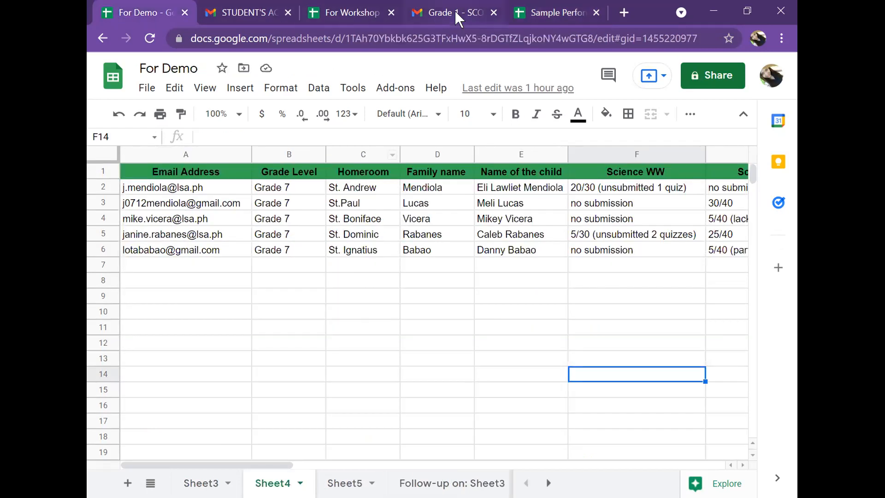
scroll(316, 317, "down", 2)
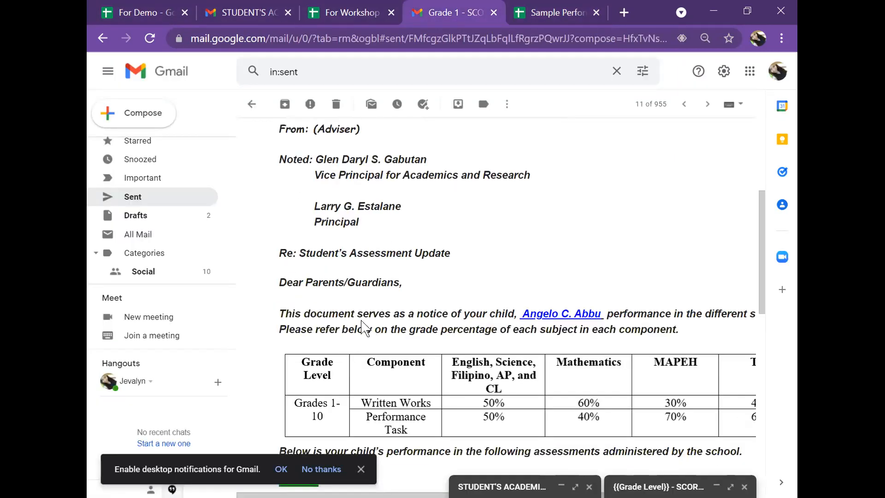
scroll(631, 322, "down", 6)
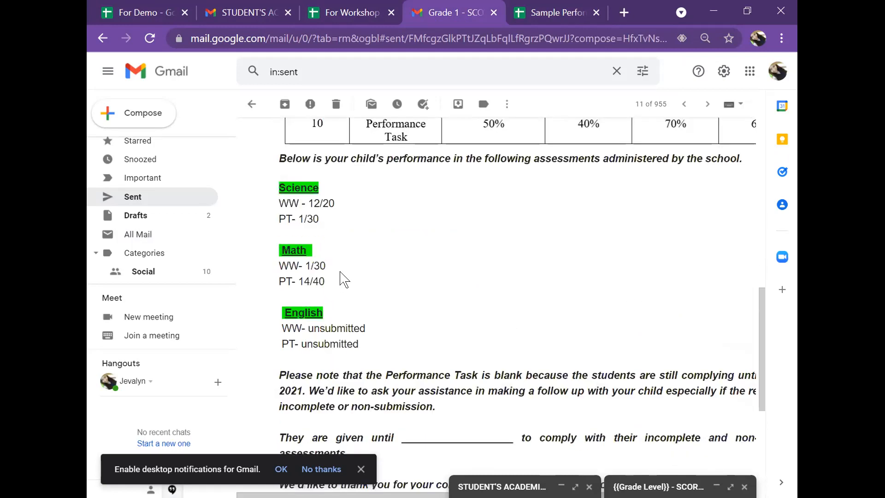
left_click_drag(335, 203, 310, 203)
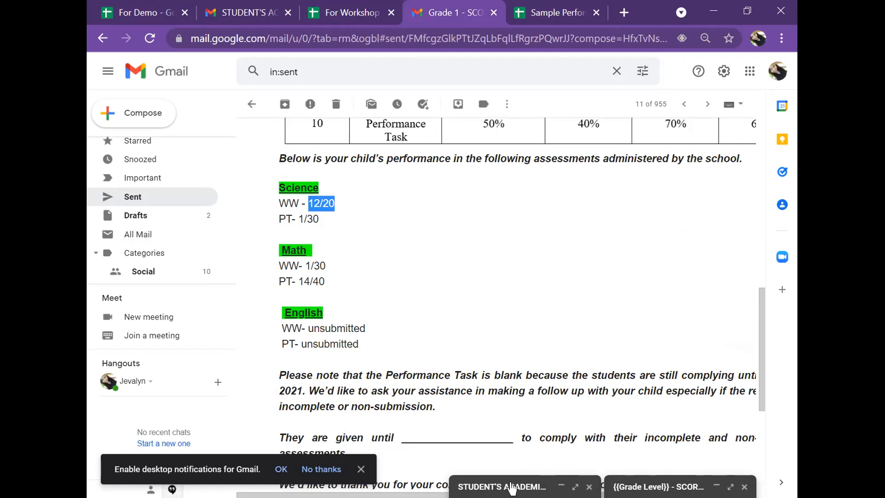
Open the minimized template draft and scroll through its score placeholder fields.
left_click(640, 487)
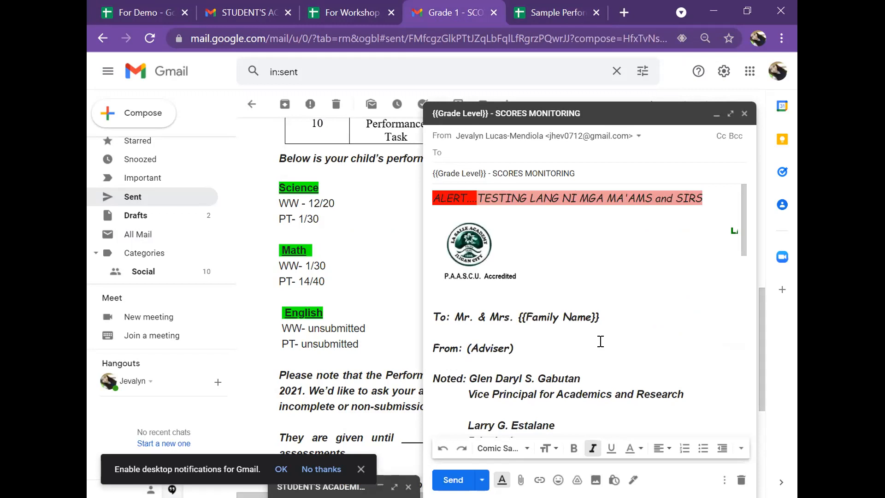
scroll(601, 341, "down", 12)
scroll(544, 318, "up", 3)
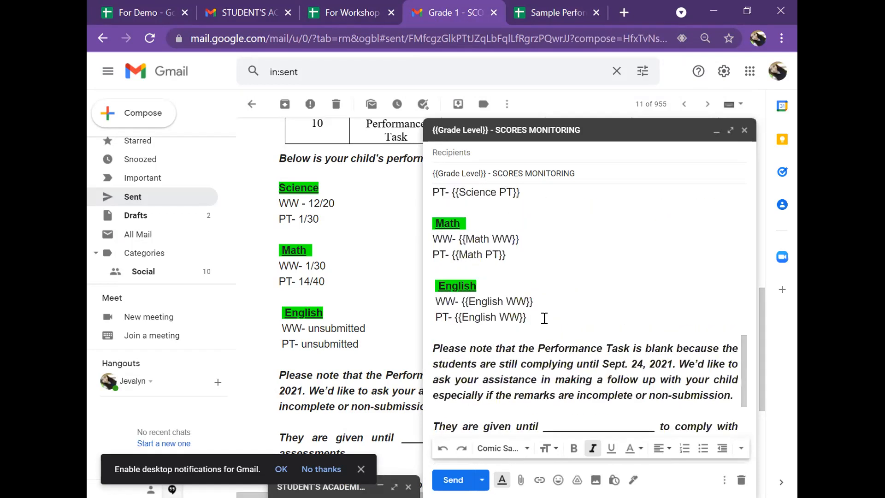
scroll(547, 282, "up", 2)
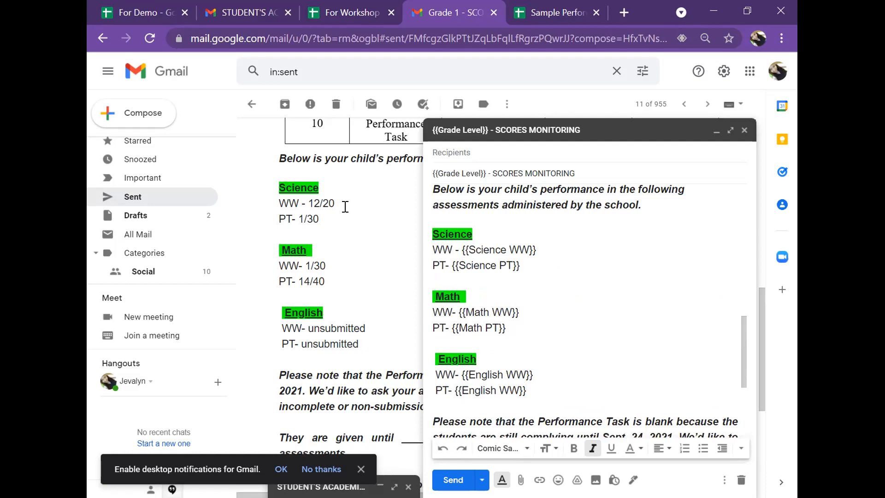
left_click(144, 17)
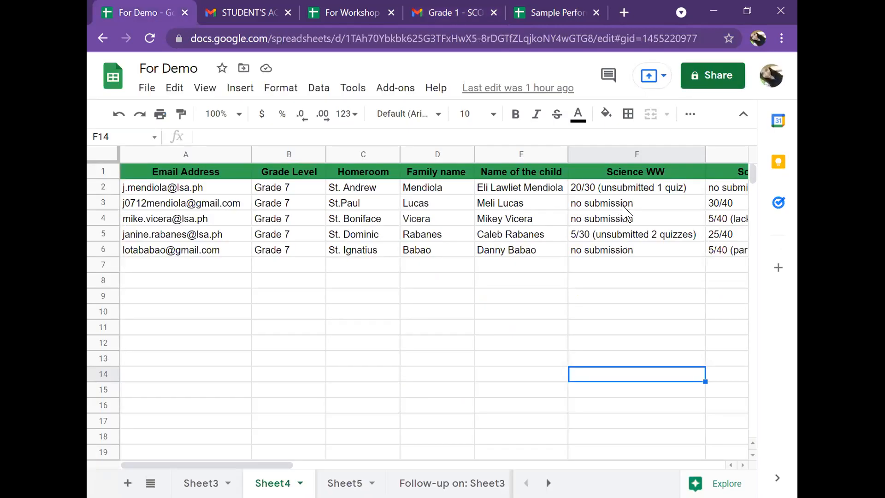
left_click(554, 13)
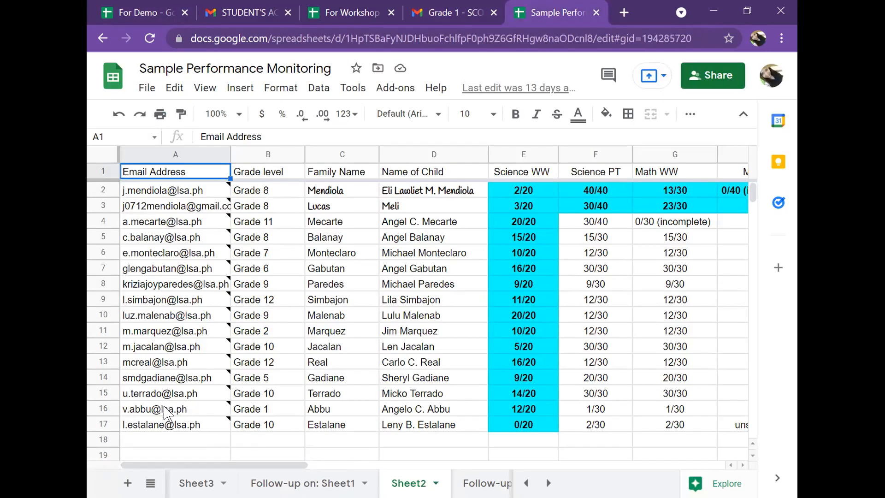
left_click(536, 414)
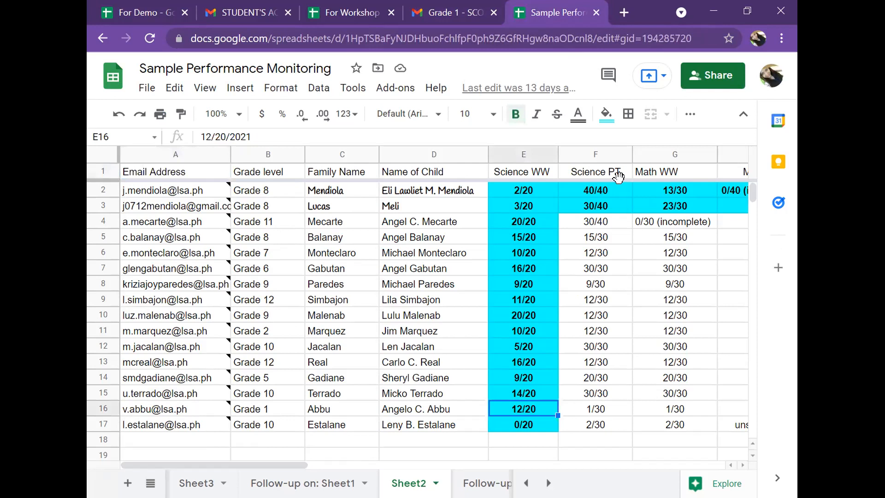
left_click(604, 410)
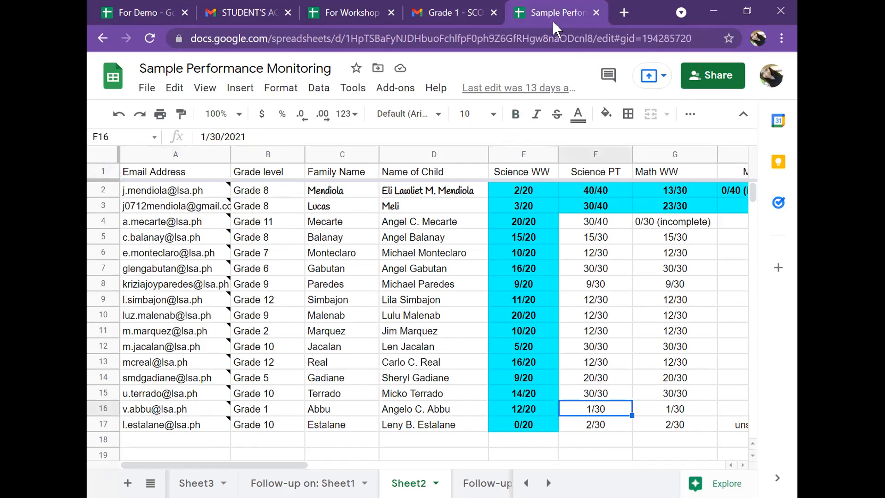
Compare the Grade 1 email's Science scores with the template draft, then minimize the draft.
left_click(475, 10)
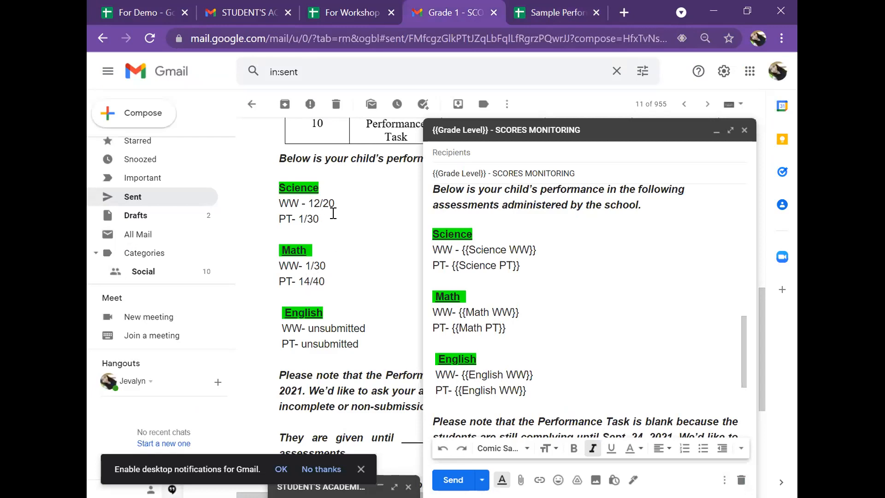
scroll(341, 235, "up", 12)
scroll(341, 274, "down", 11)
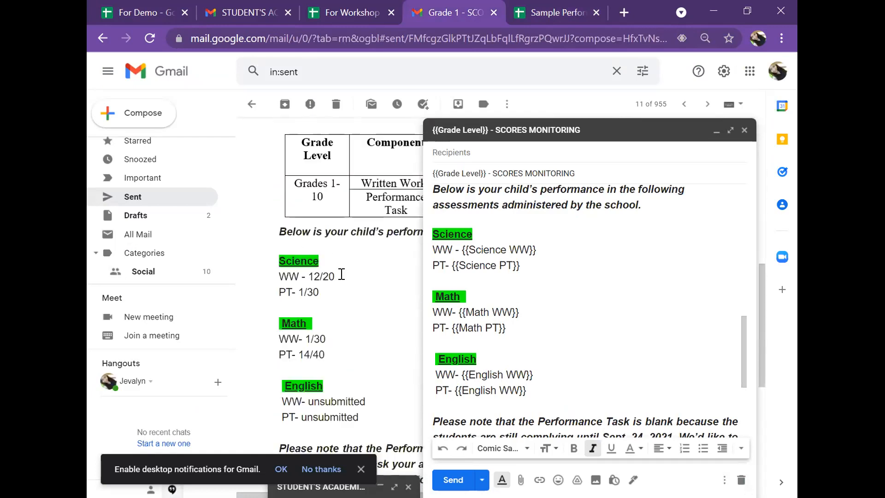
left_click(716, 131)
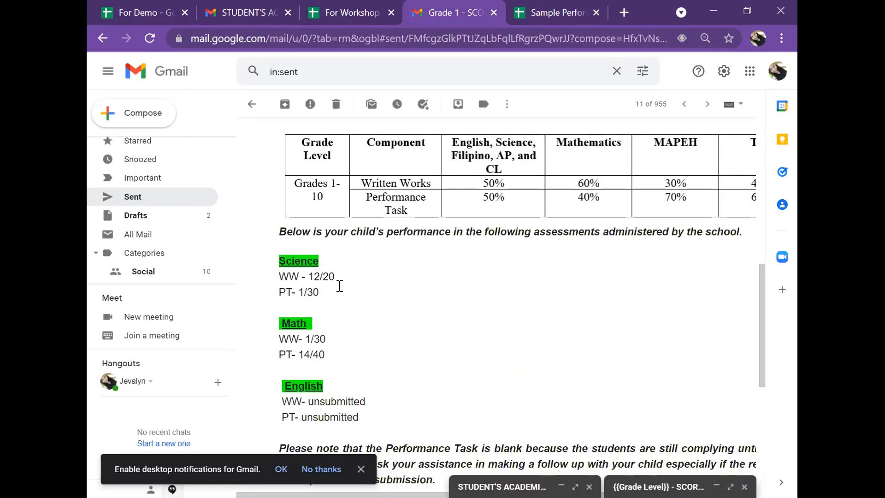
left_click(576, 21)
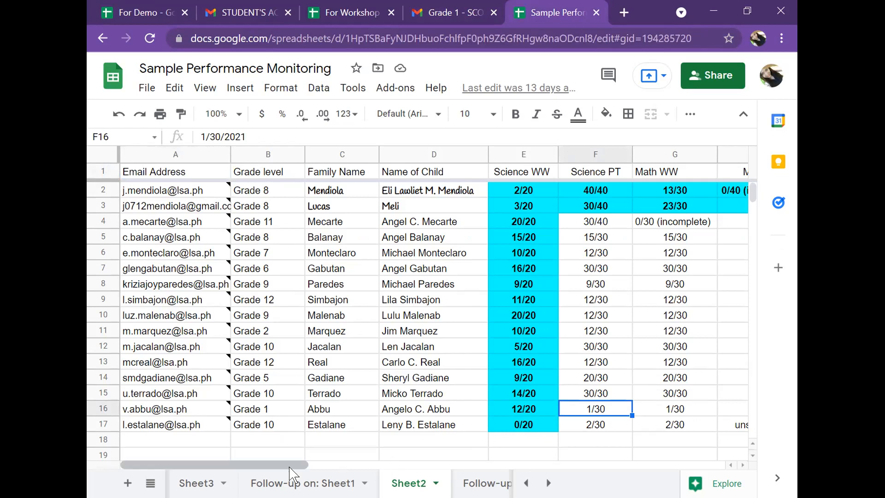
Scroll Sheet2 across to Column K and inspect the mail merge status entries and their notes.
left_click_drag(292, 472, 486, 472)
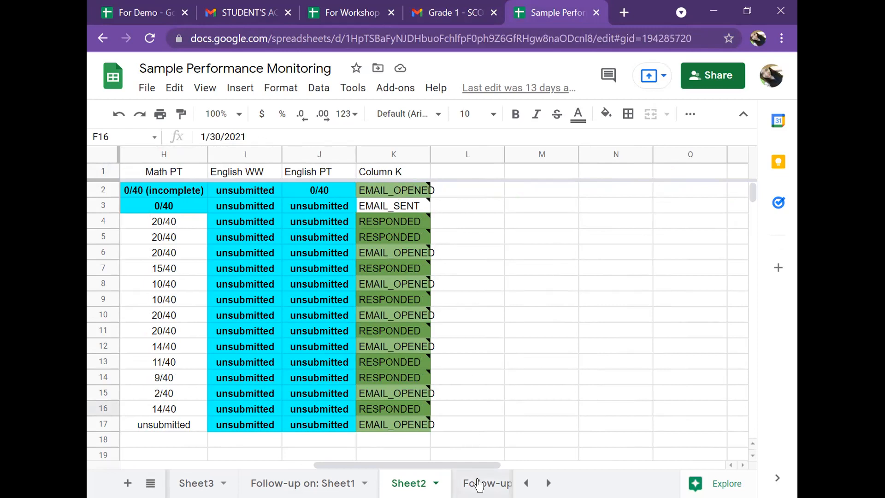
mouse_move(489, 473)
left_mouse_down()
mouse_move(445, 477)
mouse_move(474, 477)
left_mouse_up()
left_click_drag(449, 470, 431, 470)
mouse_move(415, 225)
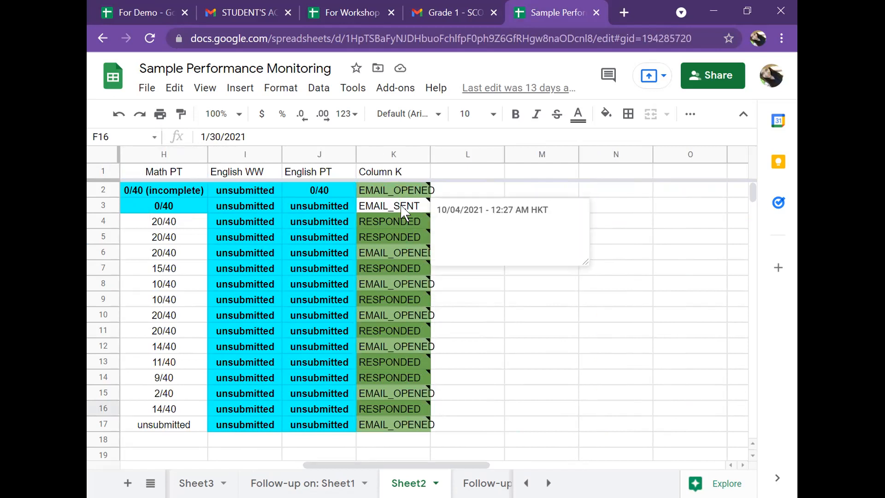
left_click(415, 207)
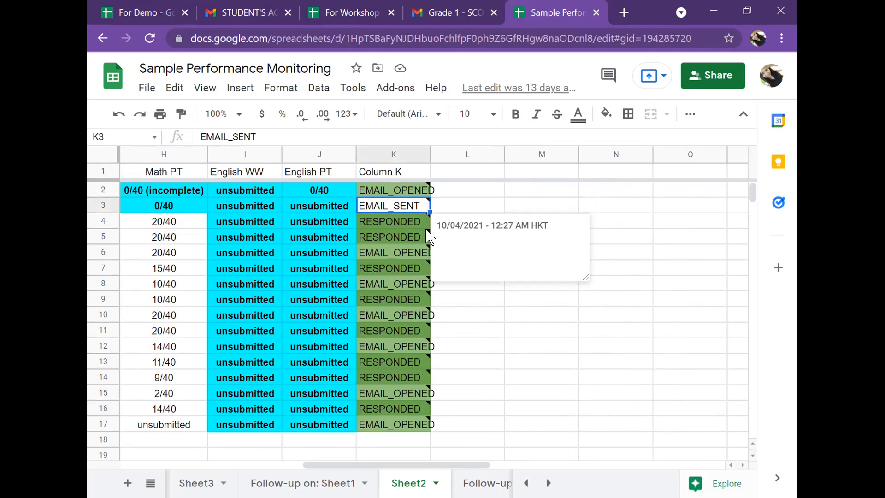
left_click(399, 442)
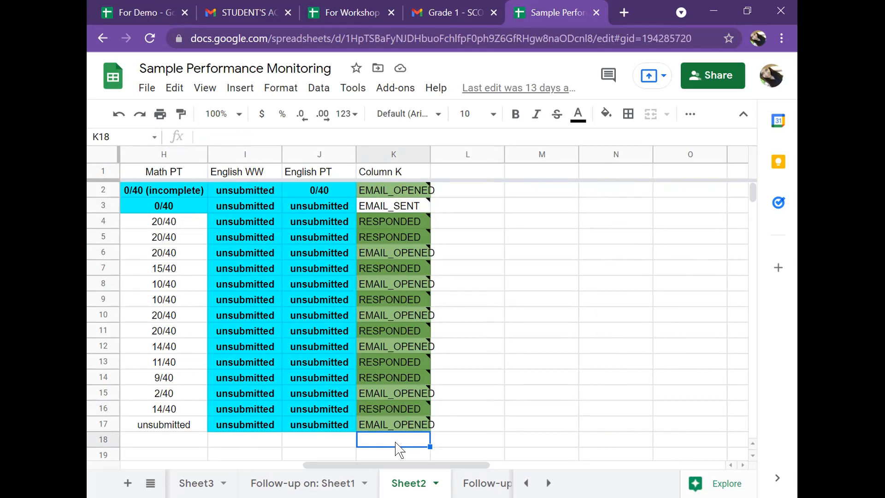
left_click_drag(437, 466, 421, 466)
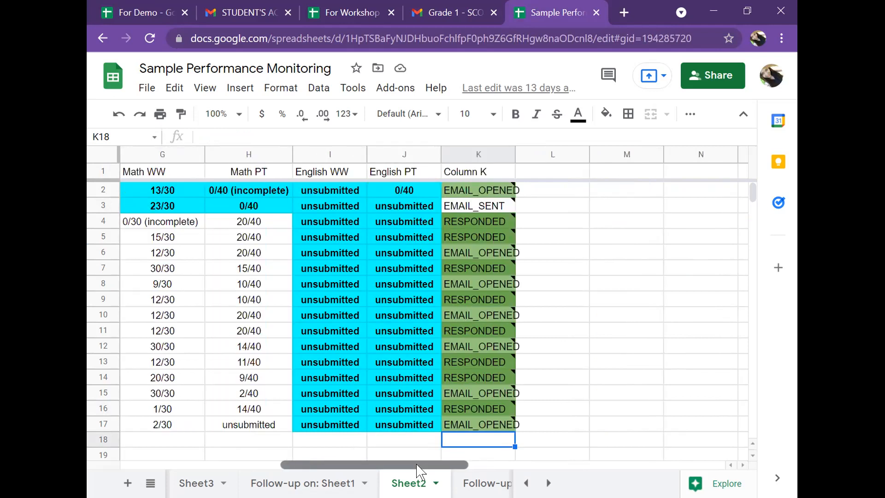